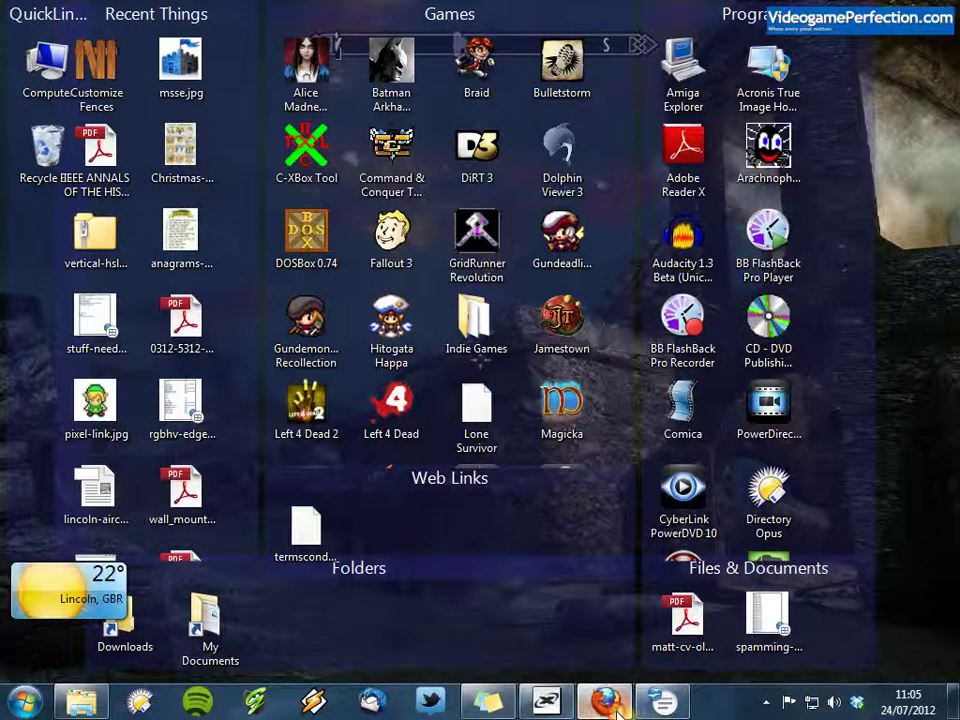
- In Firefox, switch from the x264vfw SourceForge page to the 'Welcome to virtualdub.org!' tab
key("super+d")
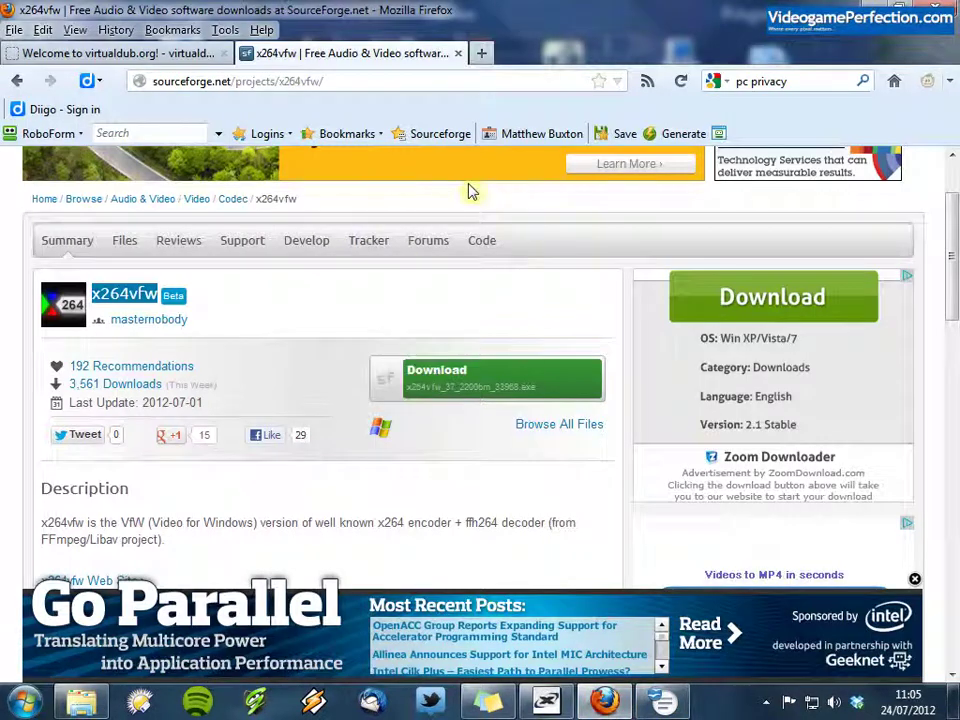
mouse_move(306, 241)
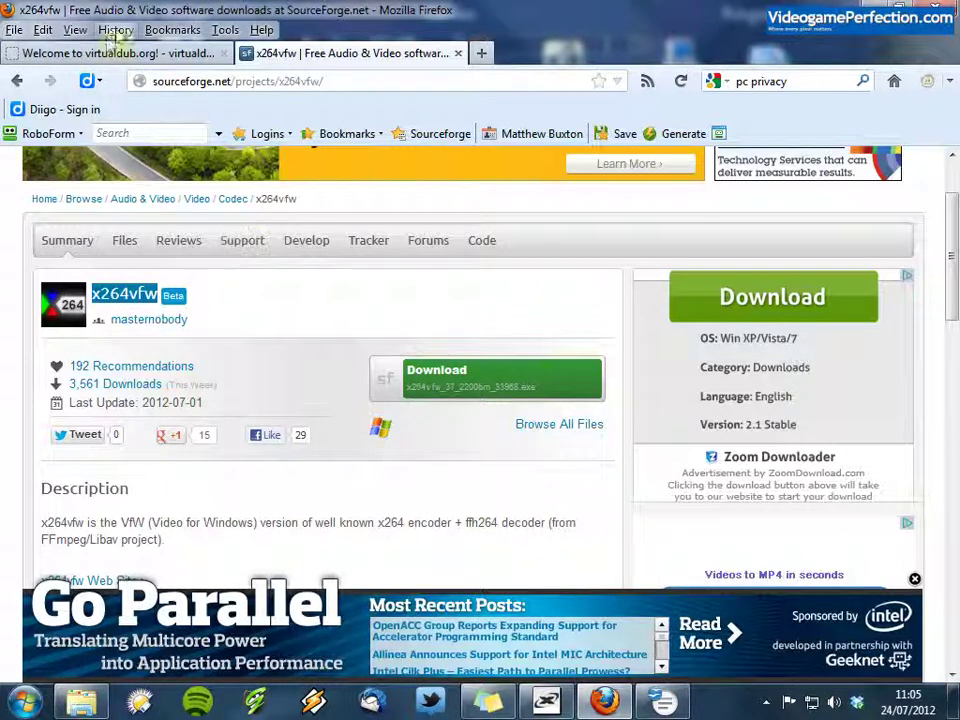
left_click(80, 53)
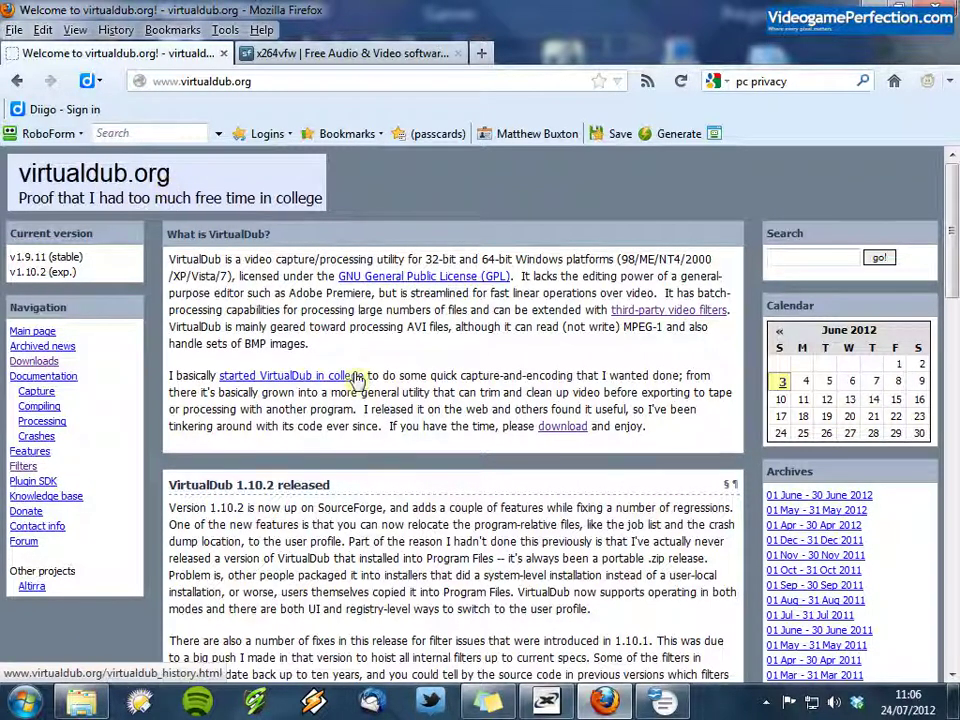
- Launch VirtualDub from the Start menu and maximize its window
left_click(24, 704)
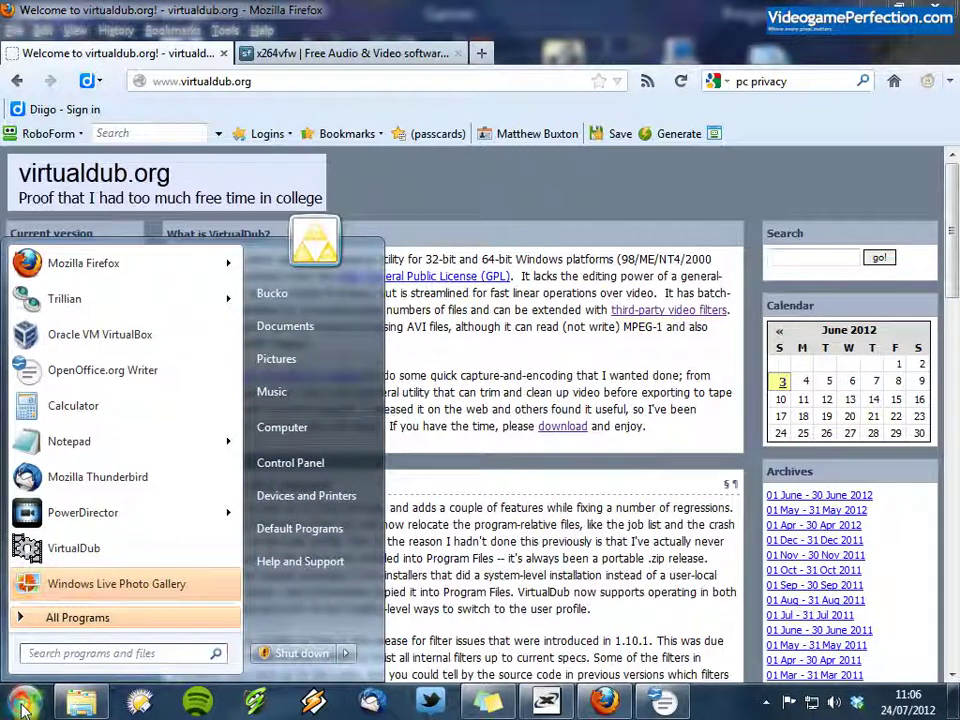
left_click(70, 550)
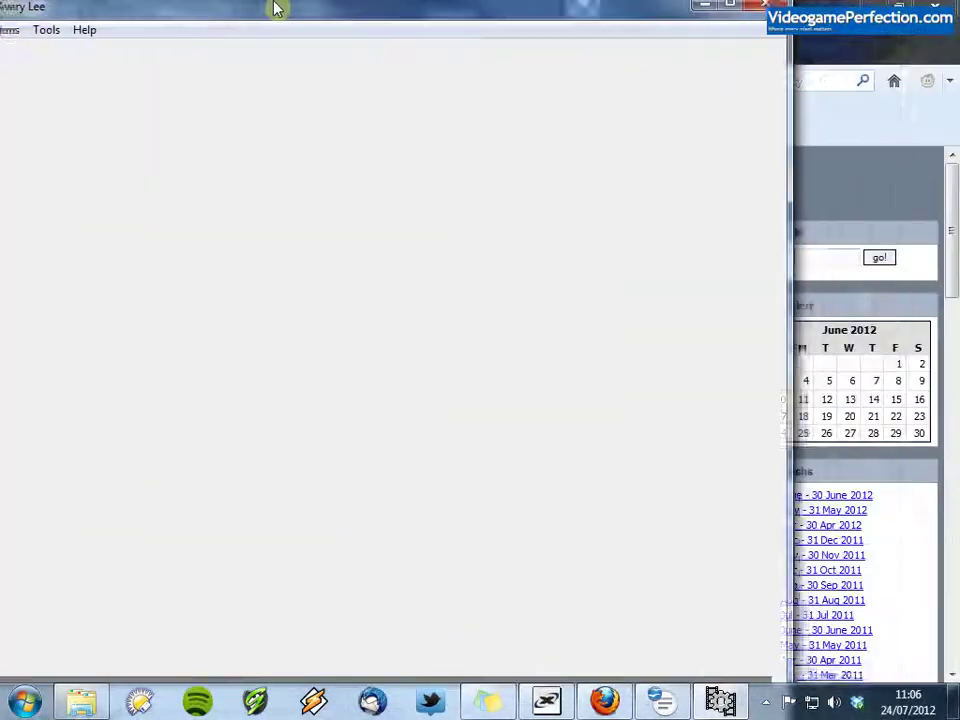
left_click_drag(277, 8, 350, 3)
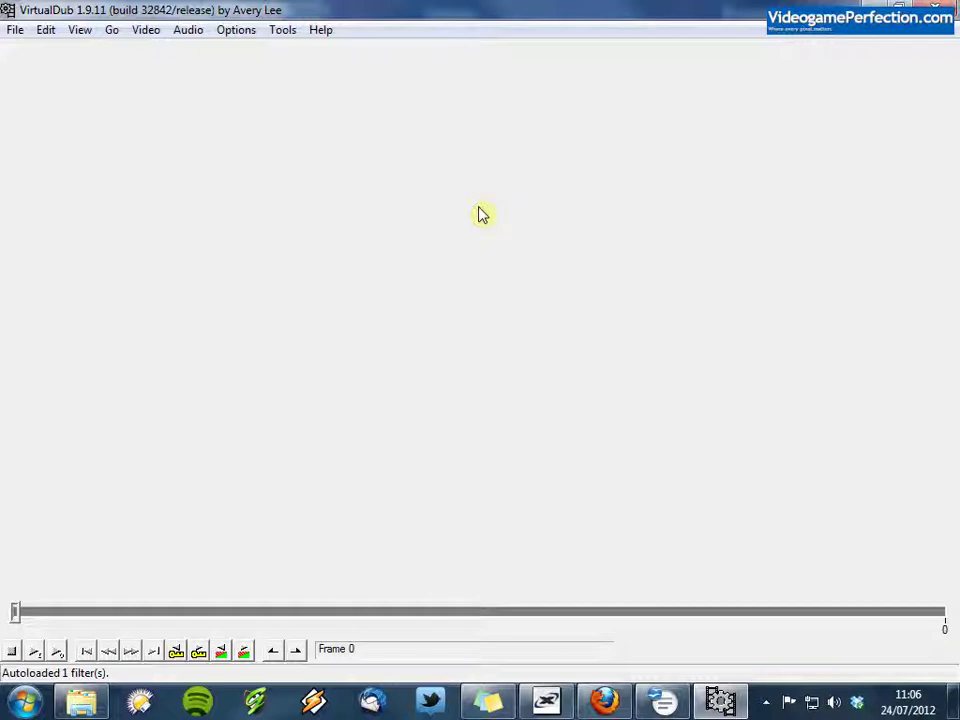
left_click(16, 36)
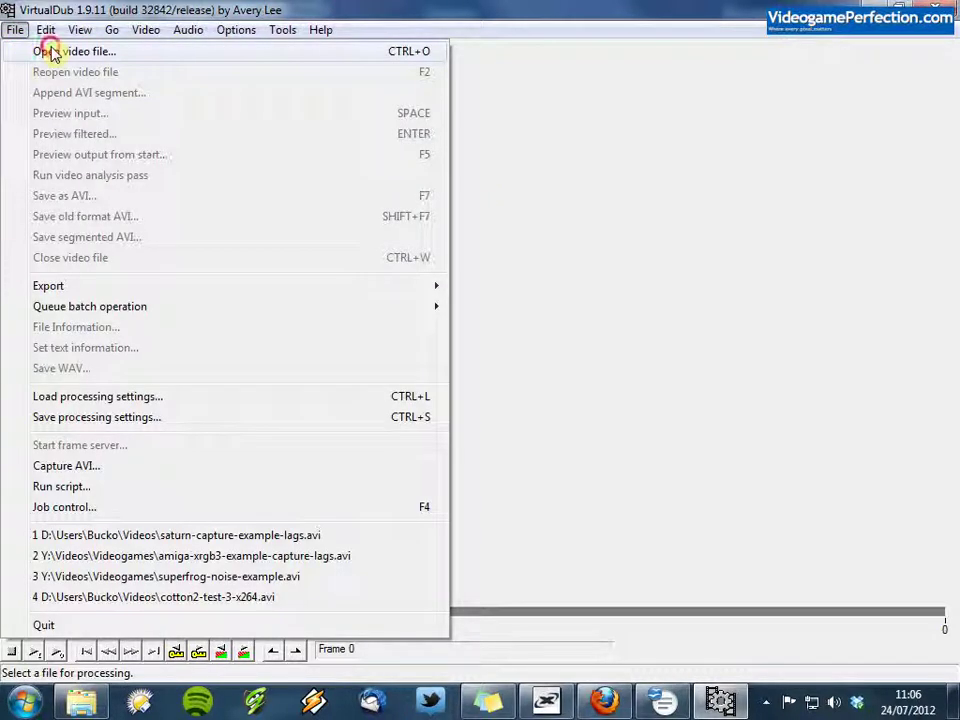
- Open saturn-capture-example-lags.avi as the source video
left_click(52, 52)
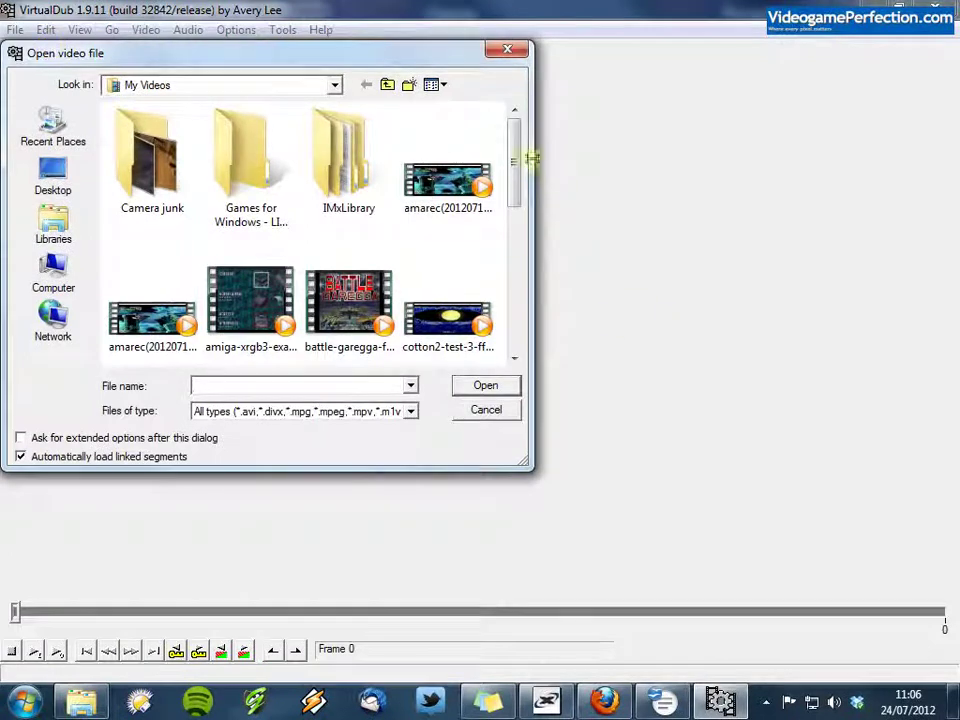
left_click_drag(516, 150, 519, 287)
left_click(333, 222)
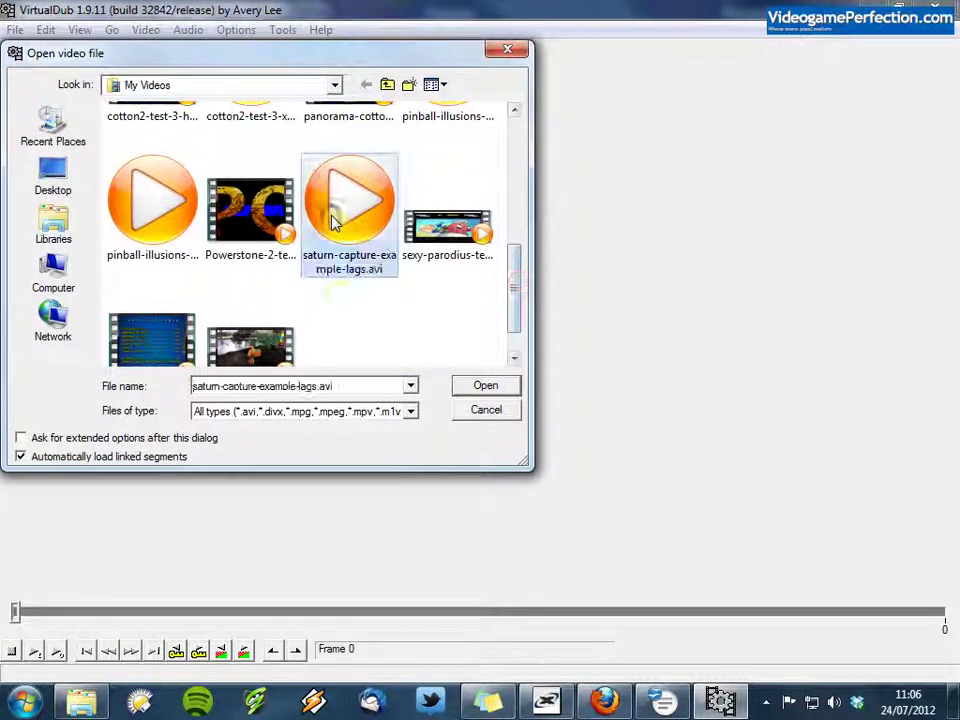
left_click(484, 388)
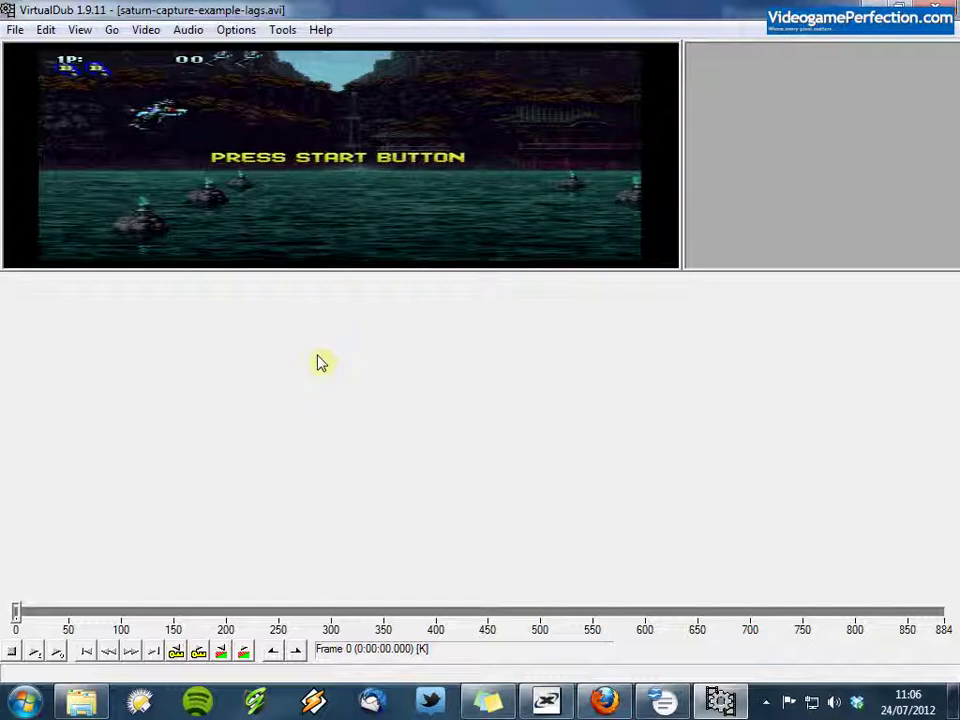
- In Video > Filters, pick 'resize' from the Add Filter list
left_click(144, 30)
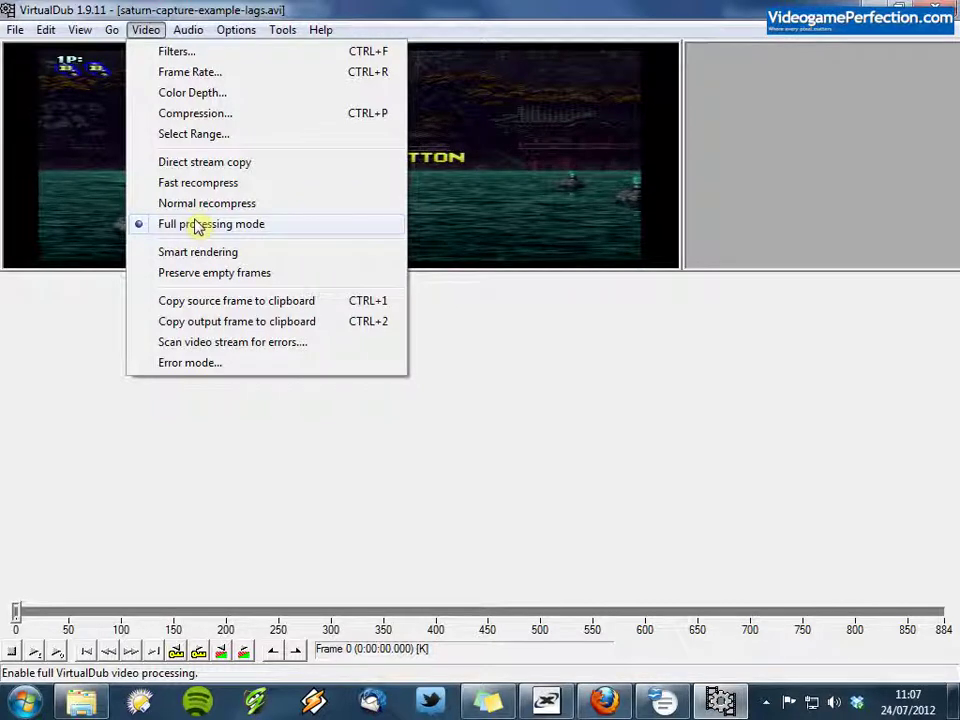
left_click(201, 53)
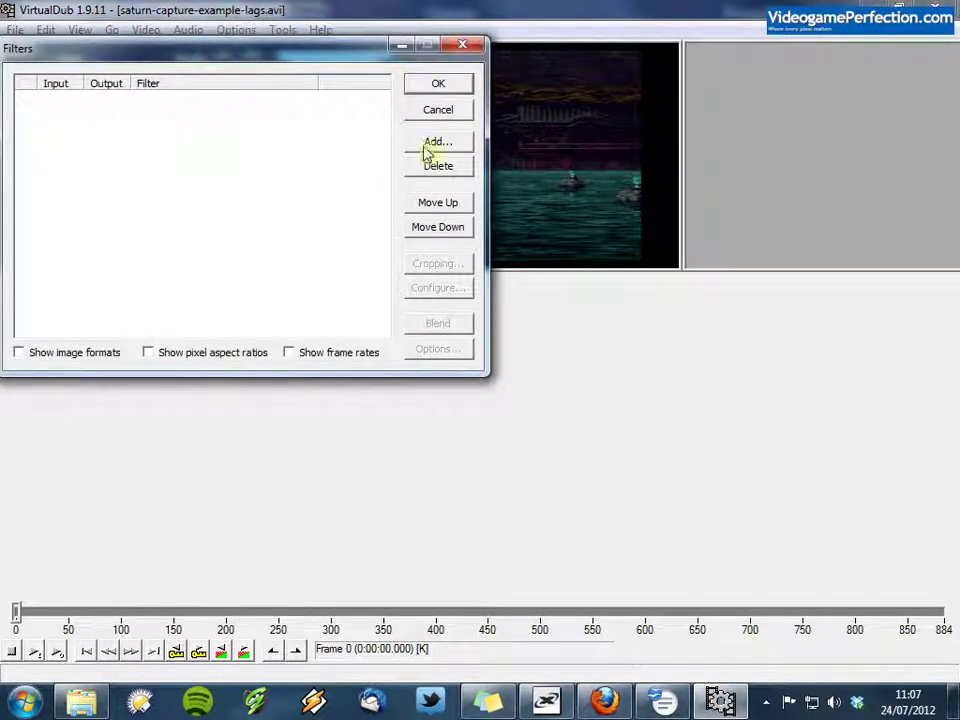
left_click(437, 143)
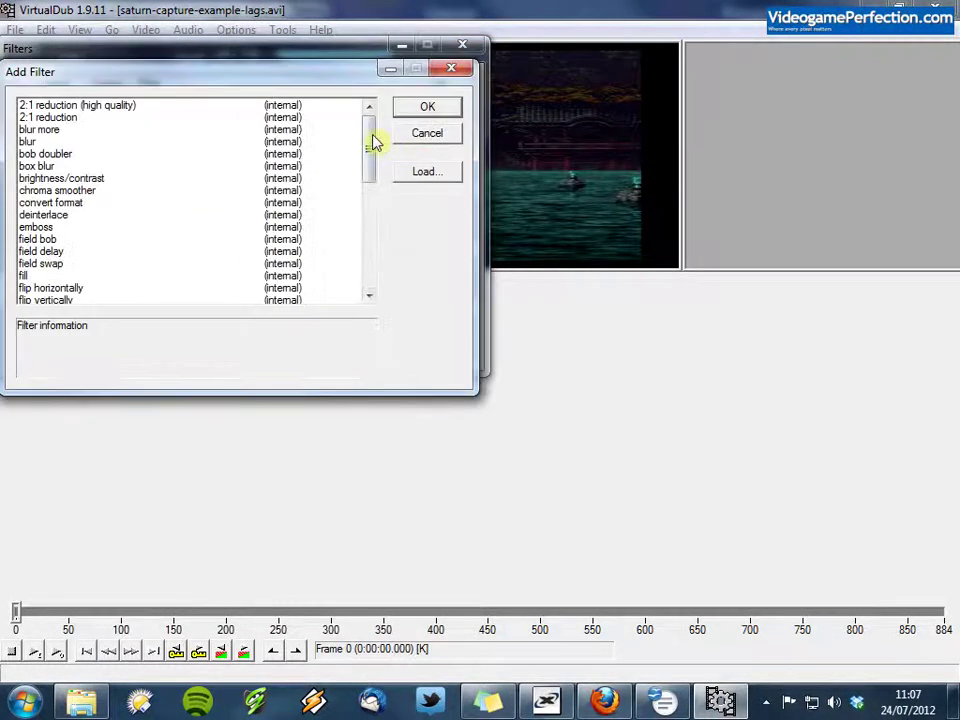
left_click_drag(368, 141, 368, 268)
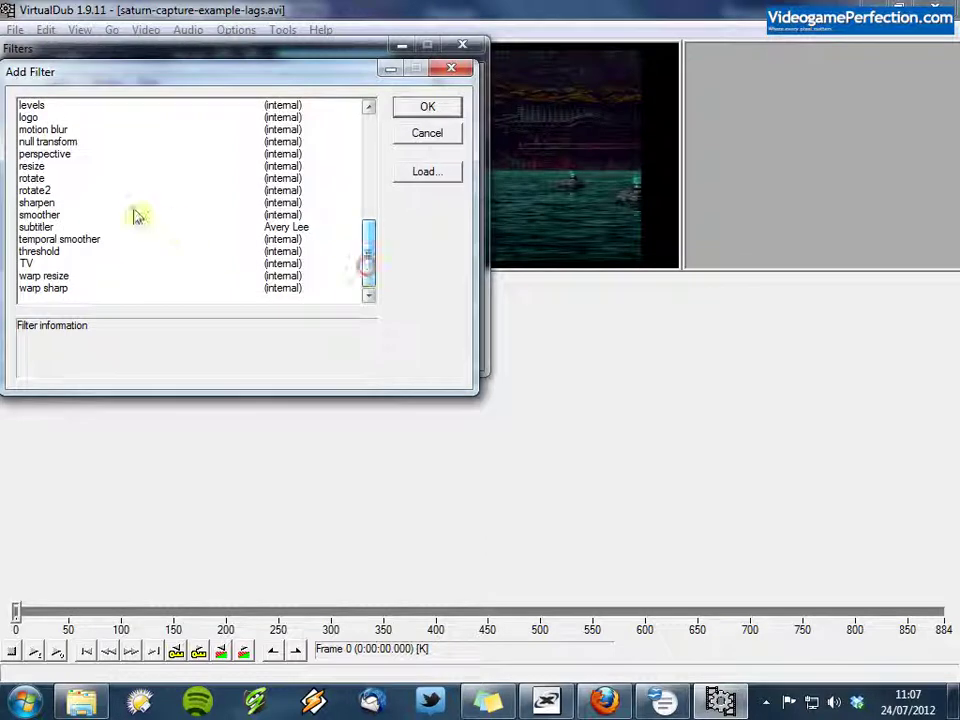
left_click(140, 166)
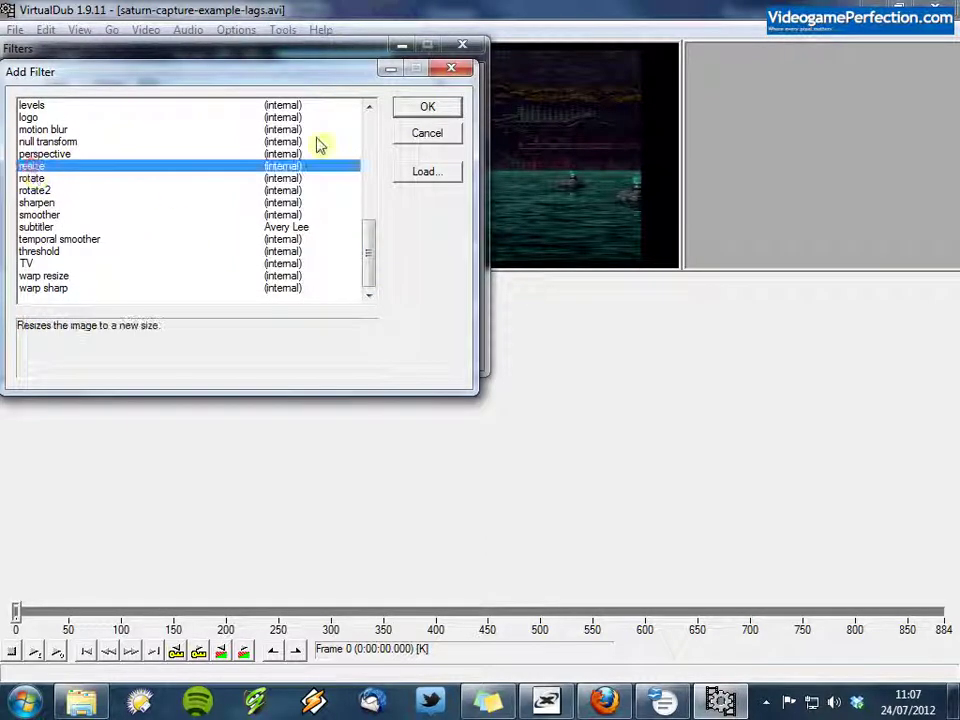
- Set the resize filter to aspect ratio Disabled and relative height 200%, giving 720x480 output
left_click(428, 108)
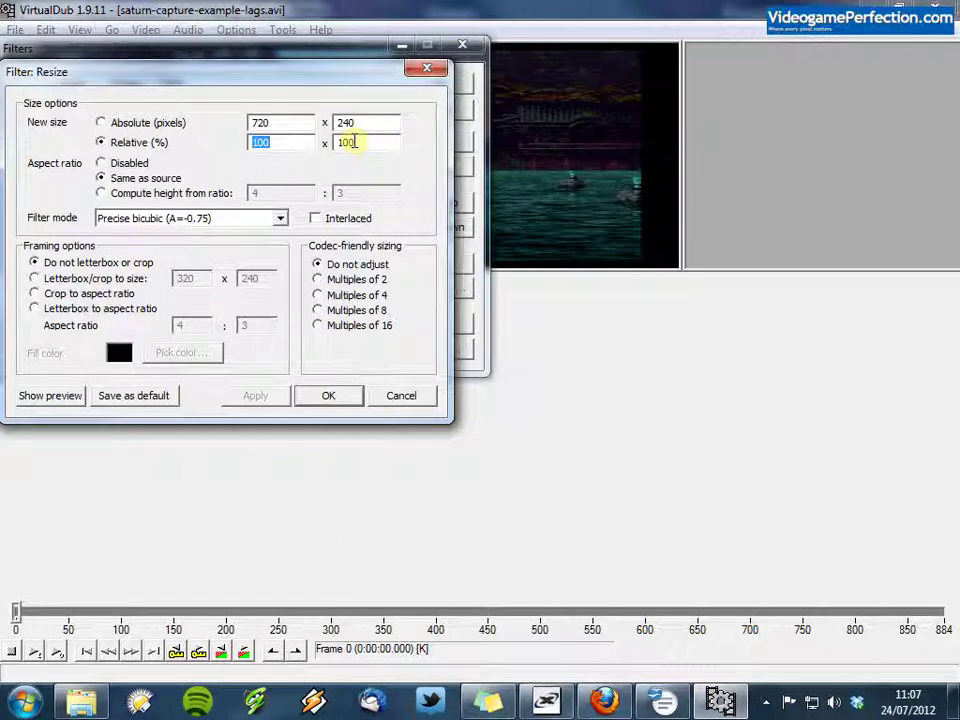
left_click(102, 164)
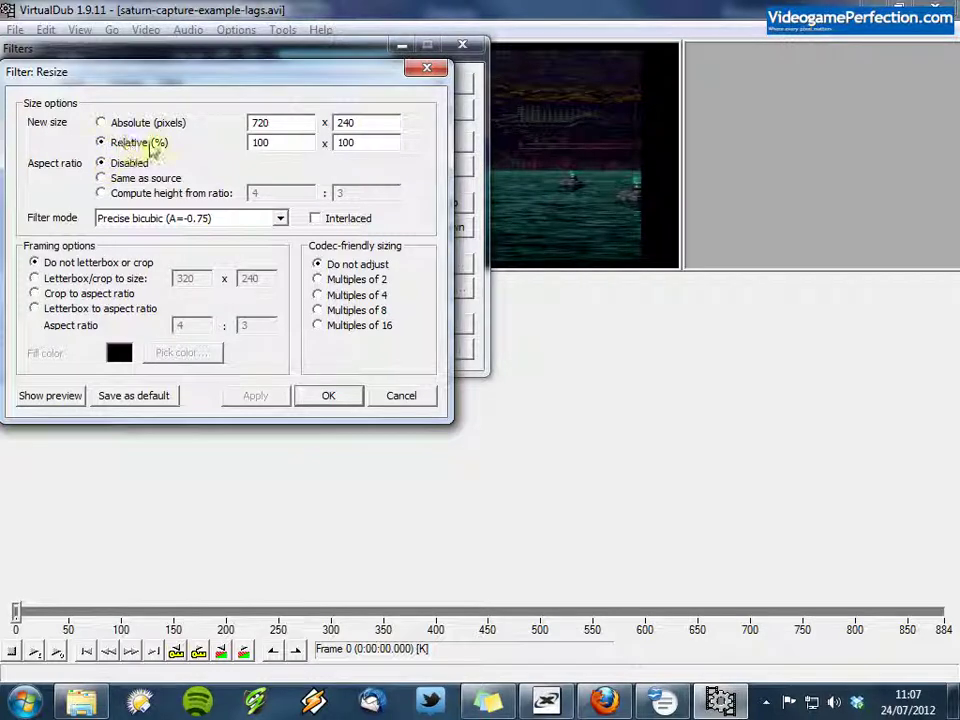
double_click(358, 141)
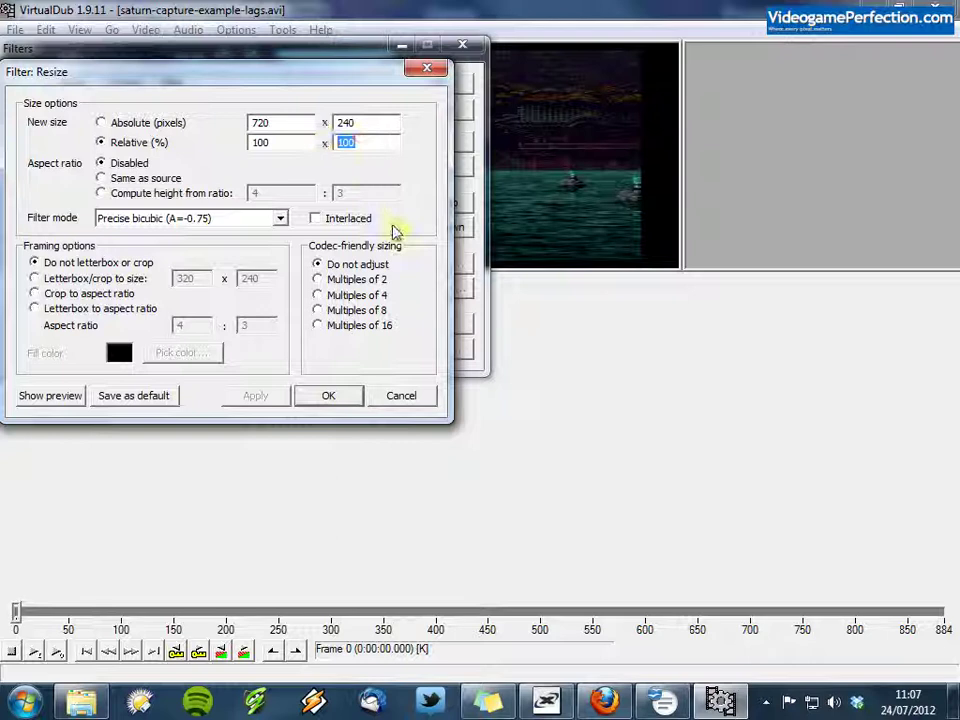
type("200")
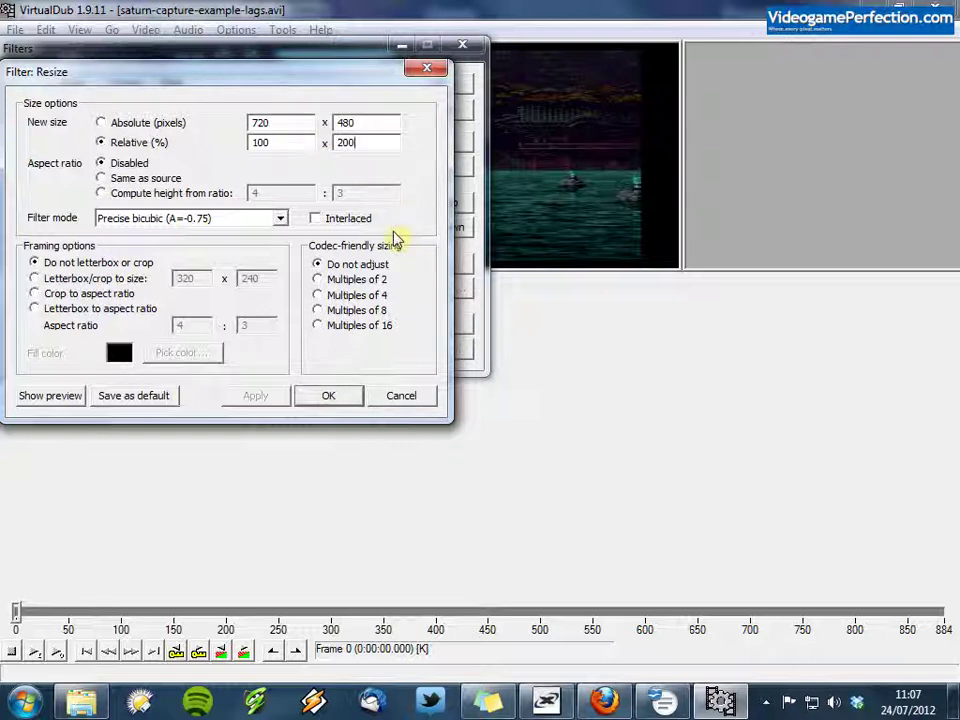
left_click(330, 396)
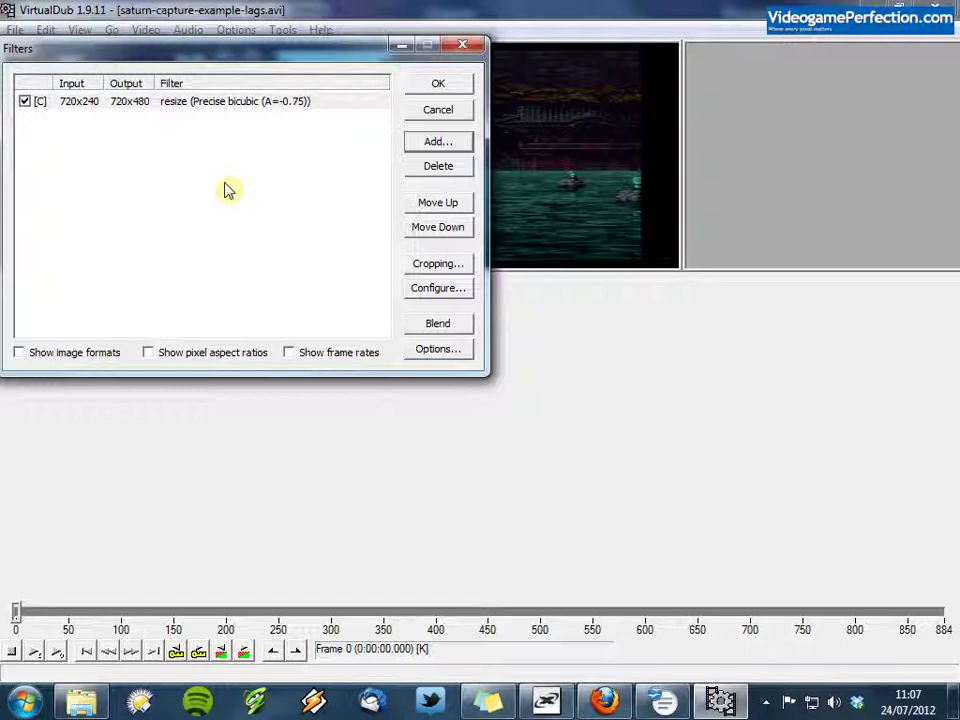
left_click(440, 88)
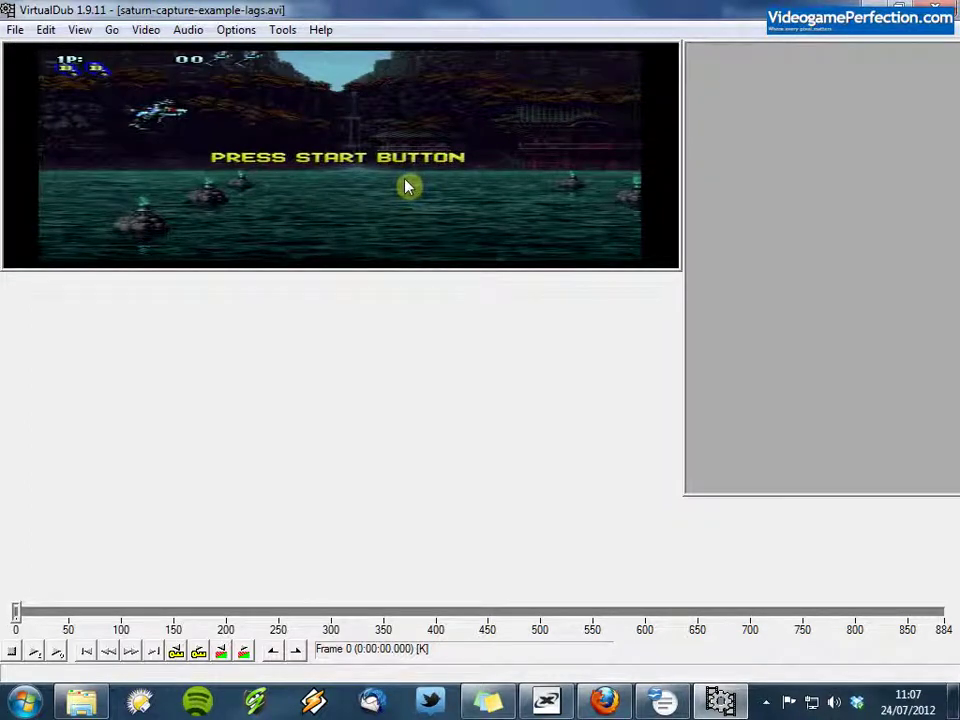
- Put audio in Full processing mode and bring up the audio compression dialog
left_click(184, 38)
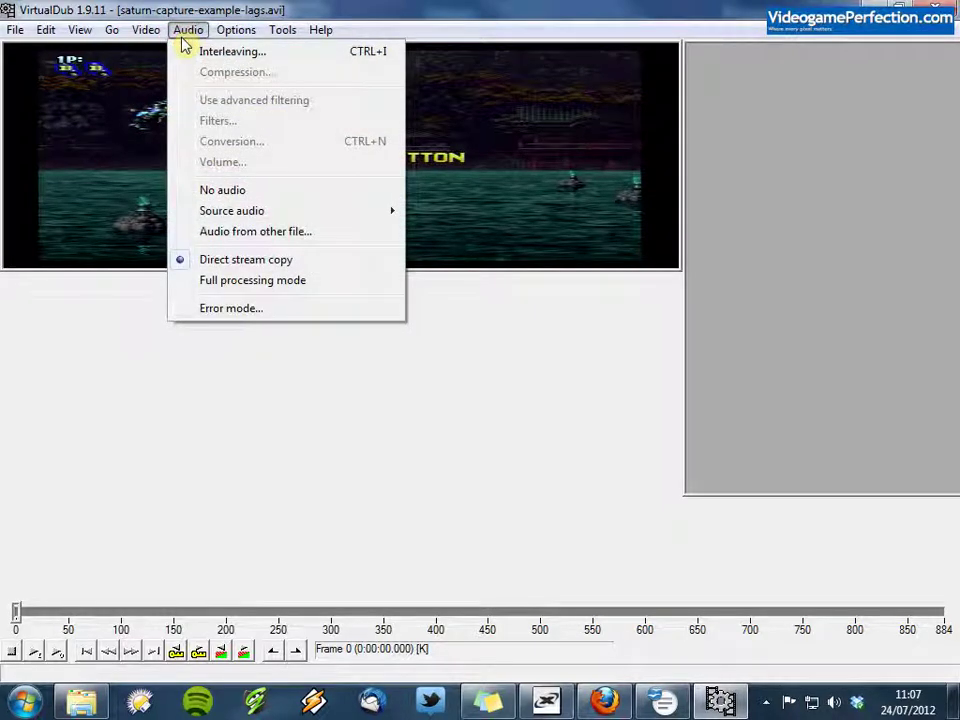
left_click(252, 282)
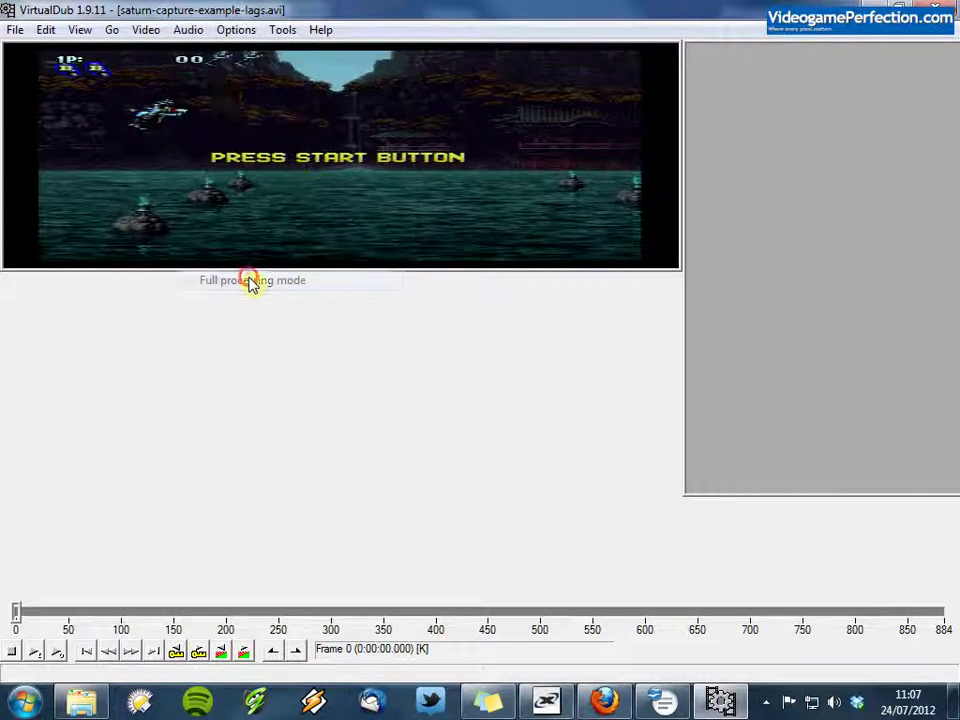
left_click(190, 34)
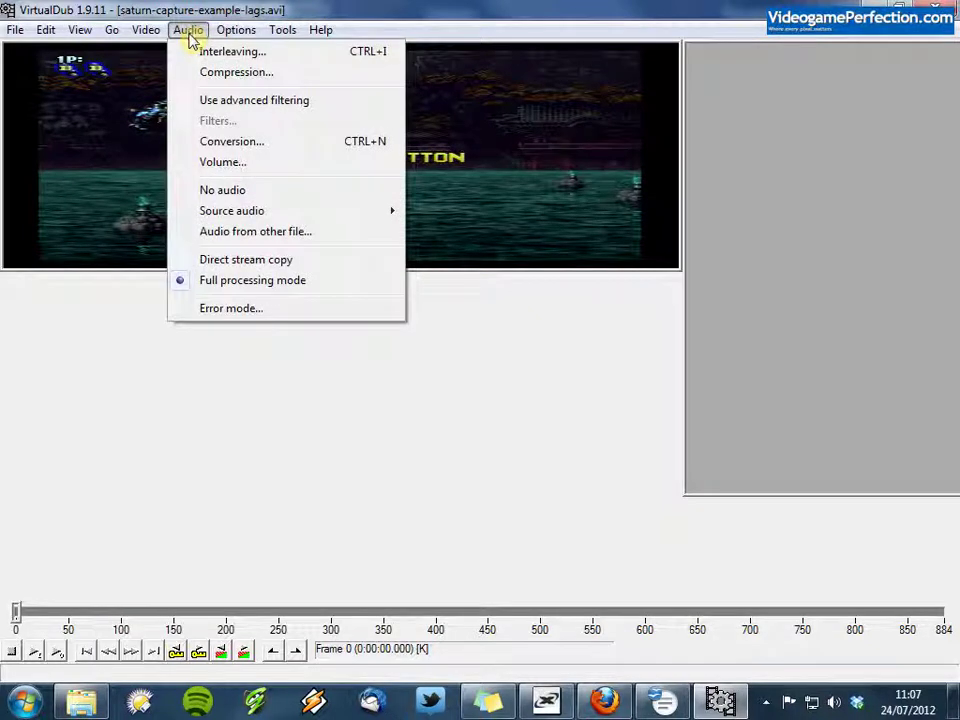
left_click(225, 72)
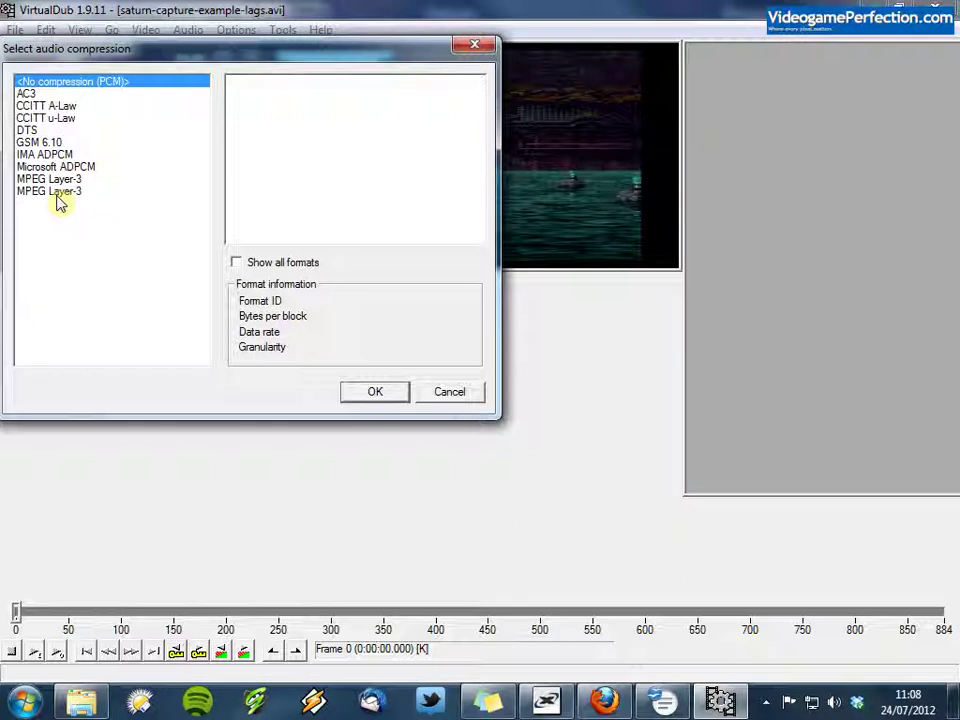
- Choose MPEG Layer-3 audio at 128 kBit/s, 48,000 Hz, Stereo
left_click(58, 192)
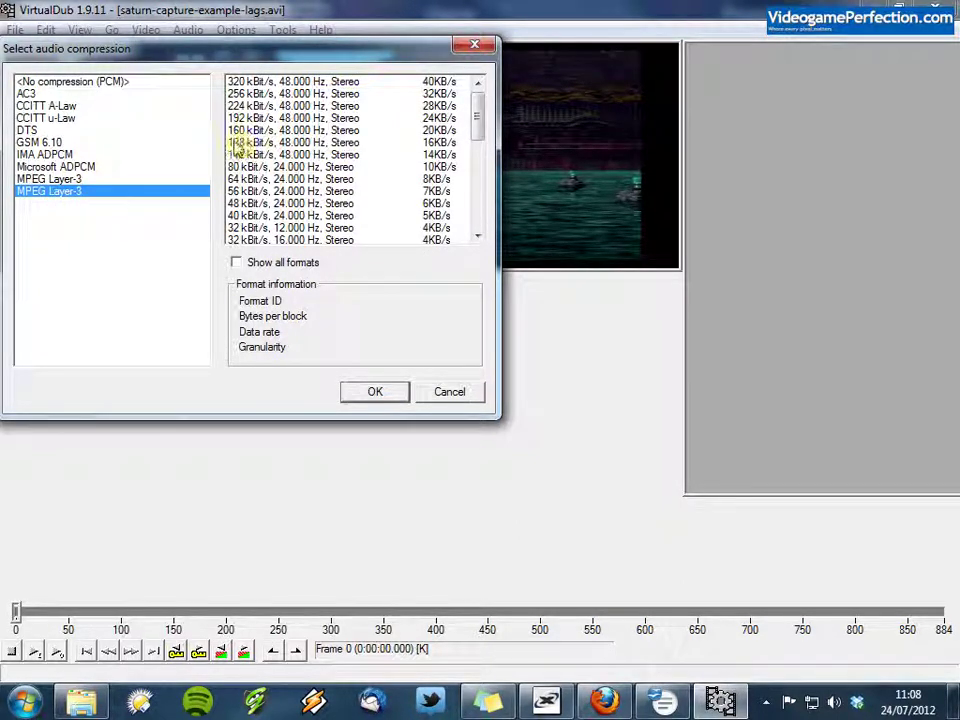
left_click(267, 142)
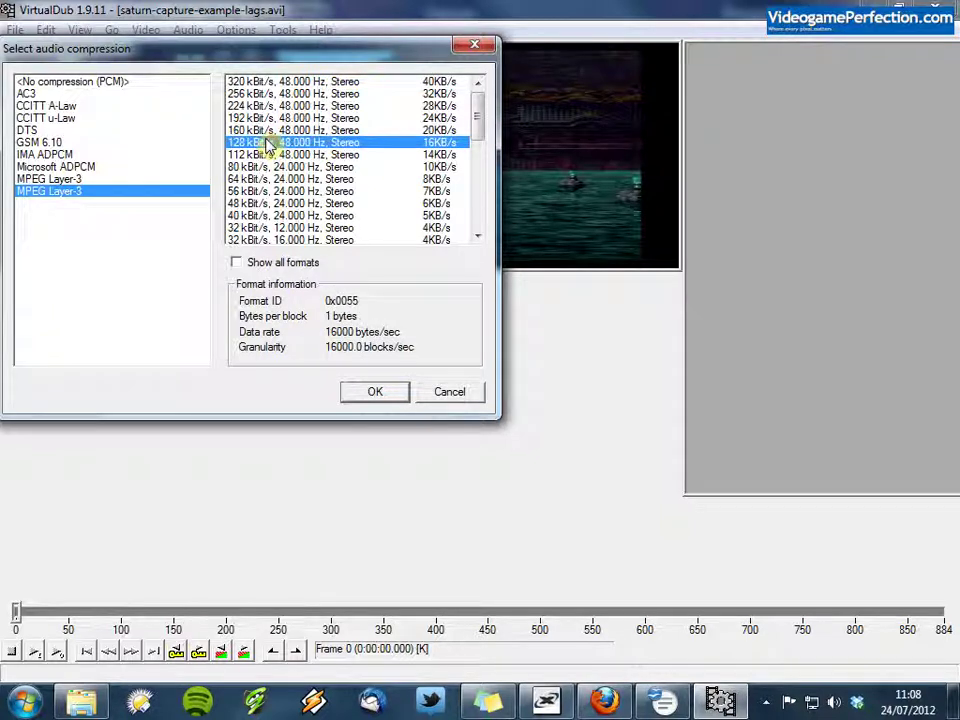
left_click(375, 393)
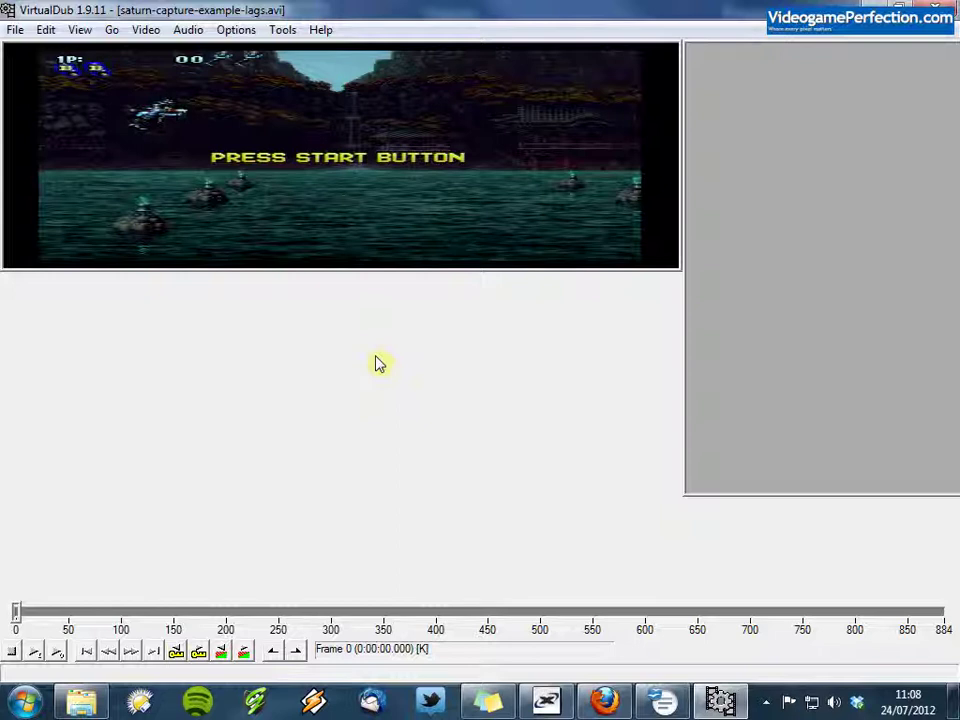
- Select x264vfw - H.264/MPEG-4 AVC codec (FOURCC 'x264') as the video compressor
left_click(156, 30)
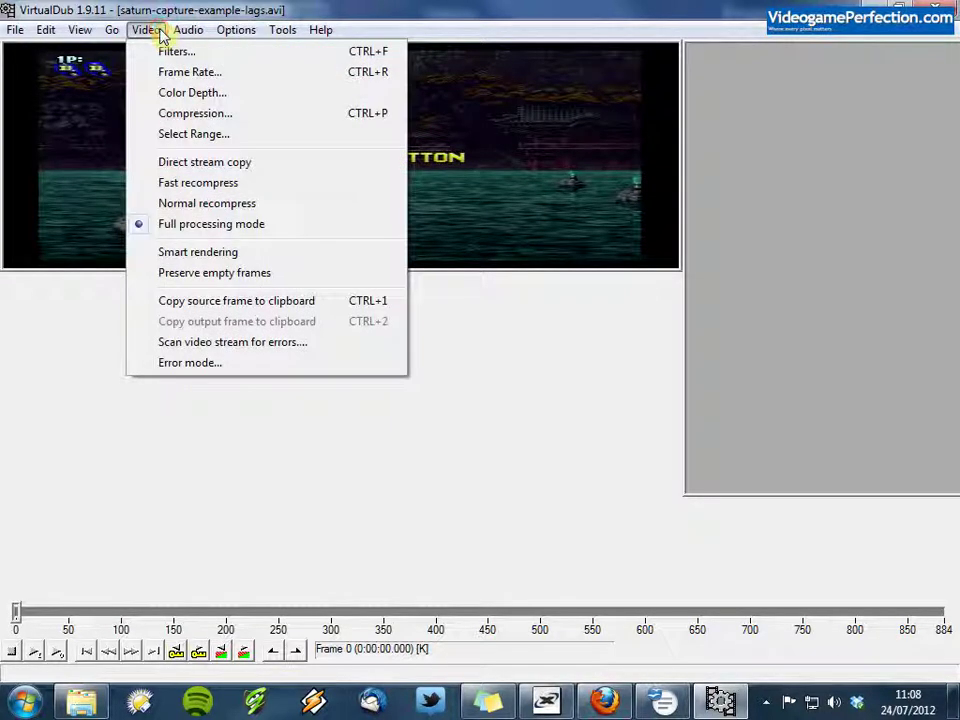
left_click(205, 120)
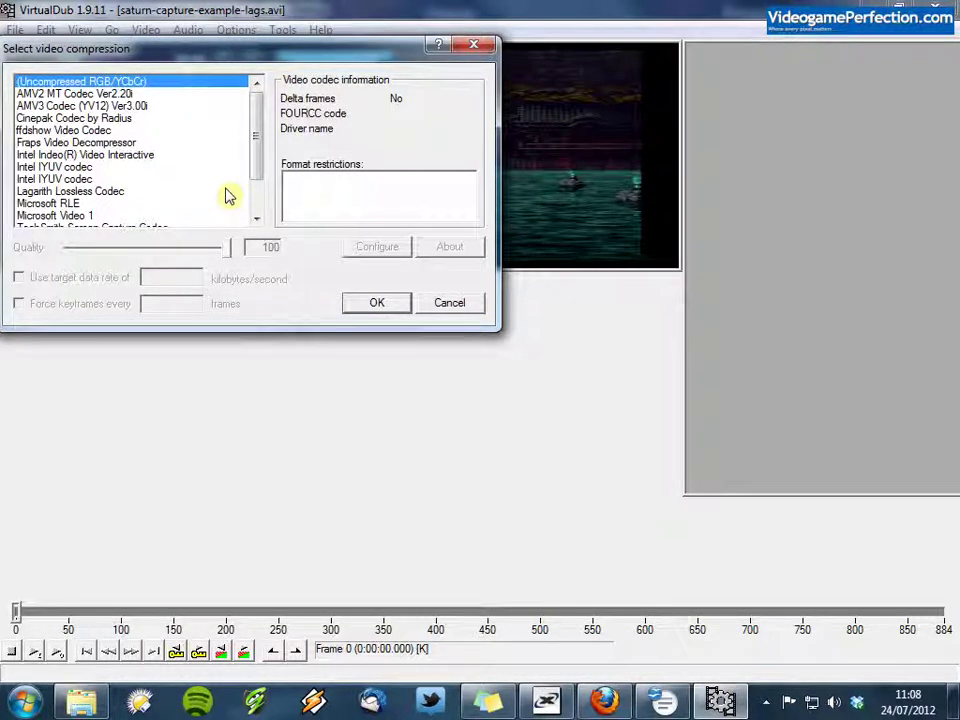
left_click(71, 132)
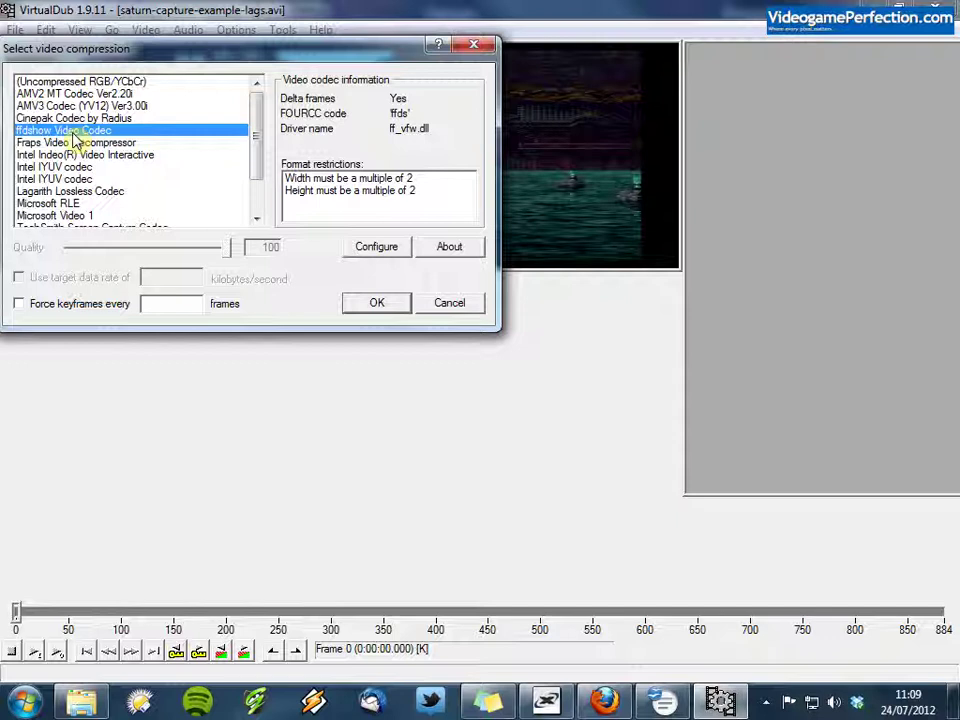
left_click_drag(257, 126, 262, 165)
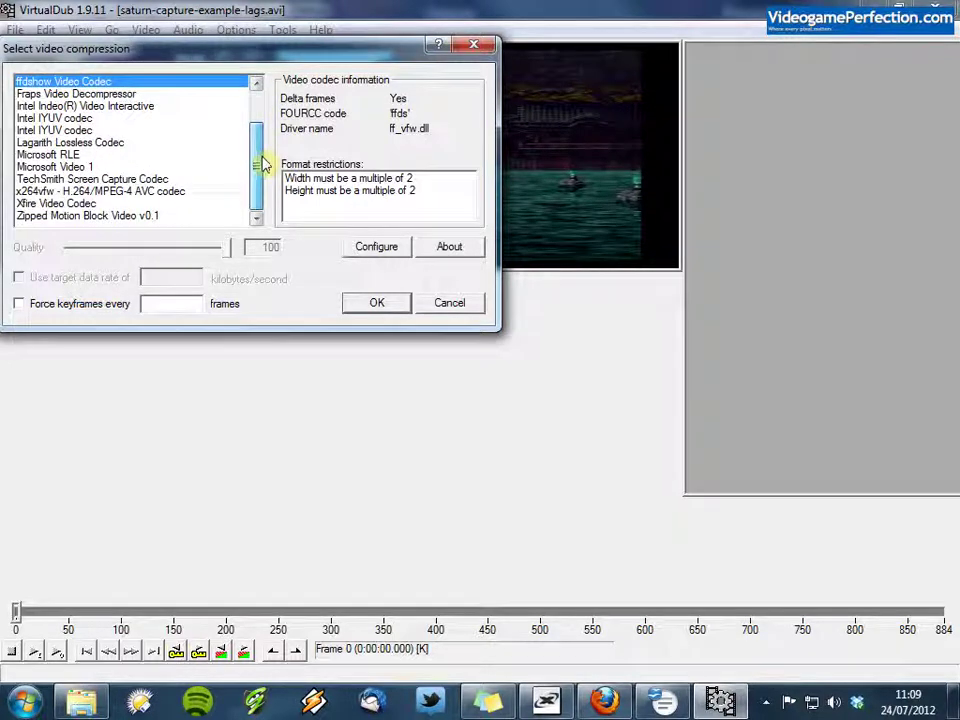
left_click(27, 194)
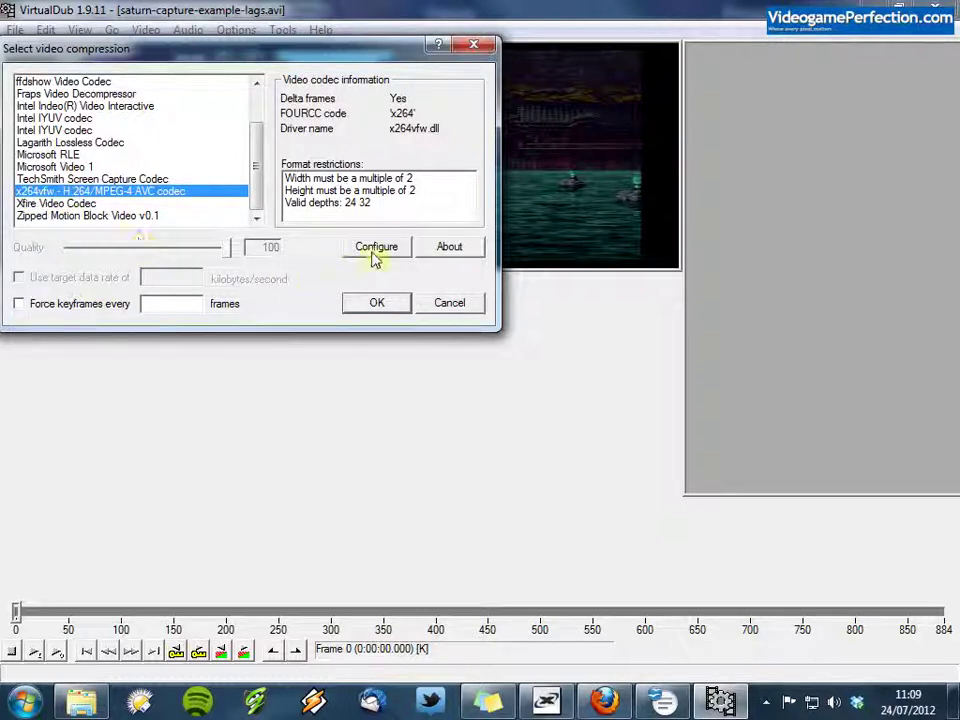
- Confirm x264vfw uses the Slow preset with Single pass - lossless rate control
left_click(375, 251)
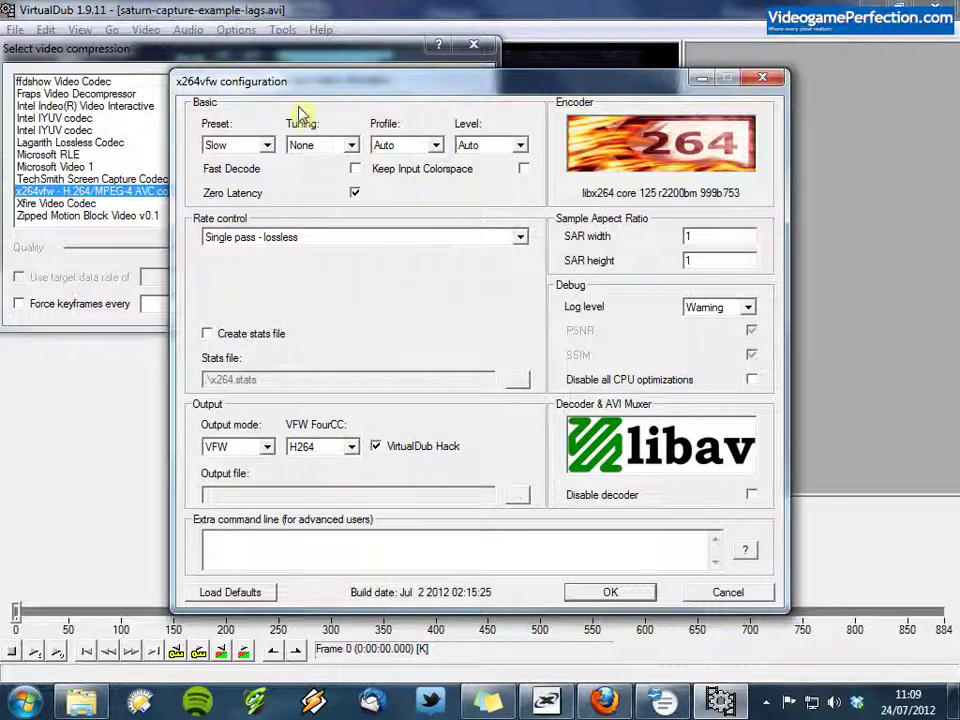
left_click(266, 145)
left_click(241, 146)
left_click(268, 237)
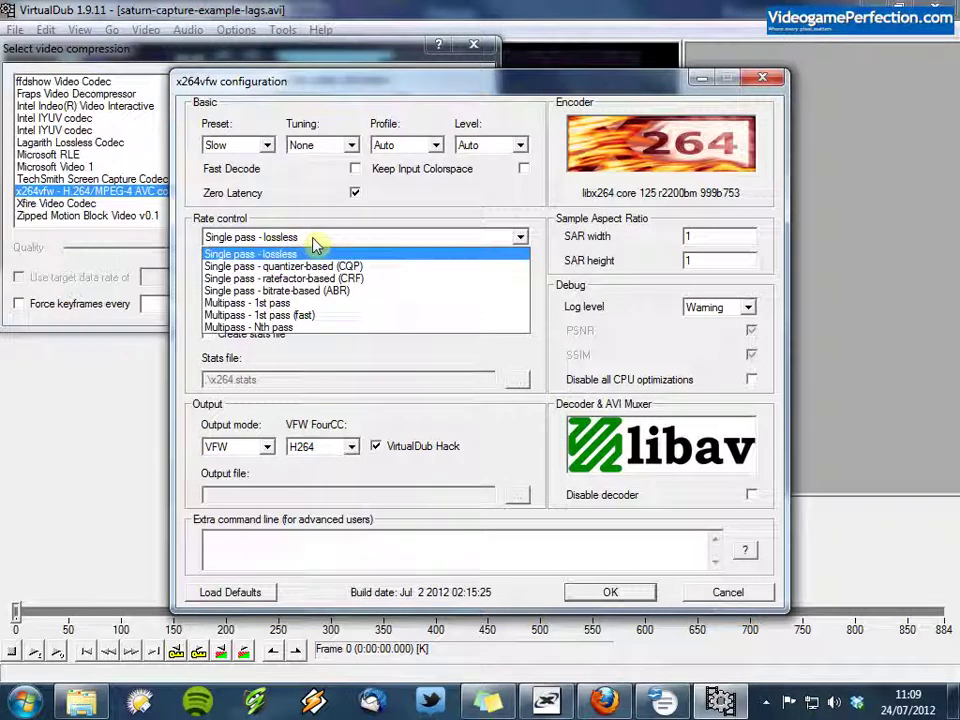
left_click(312, 241)
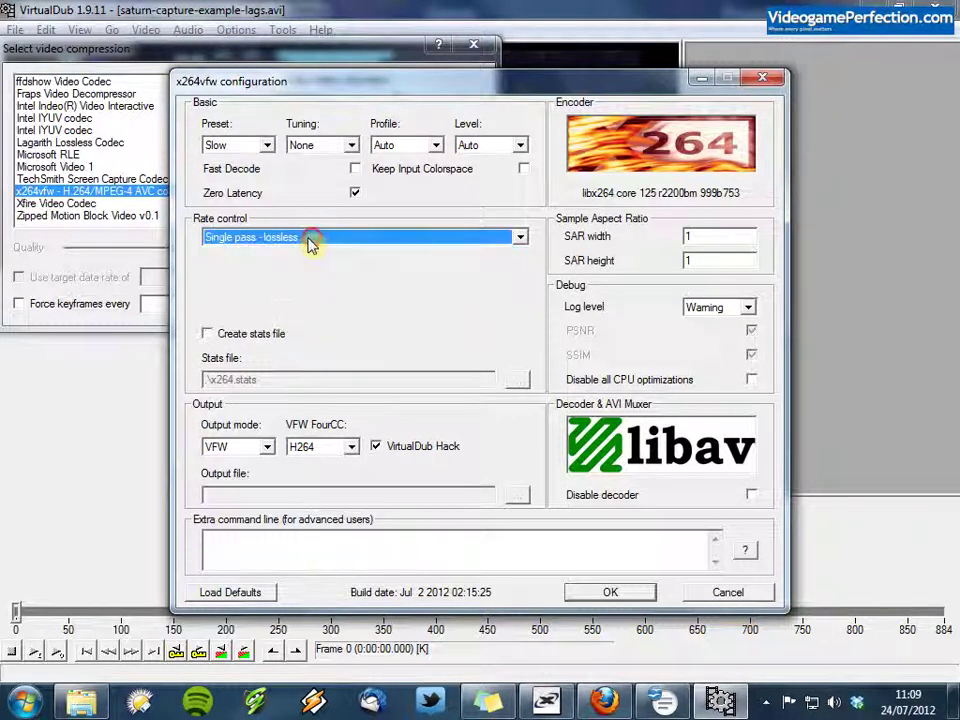
left_click(432, 241)
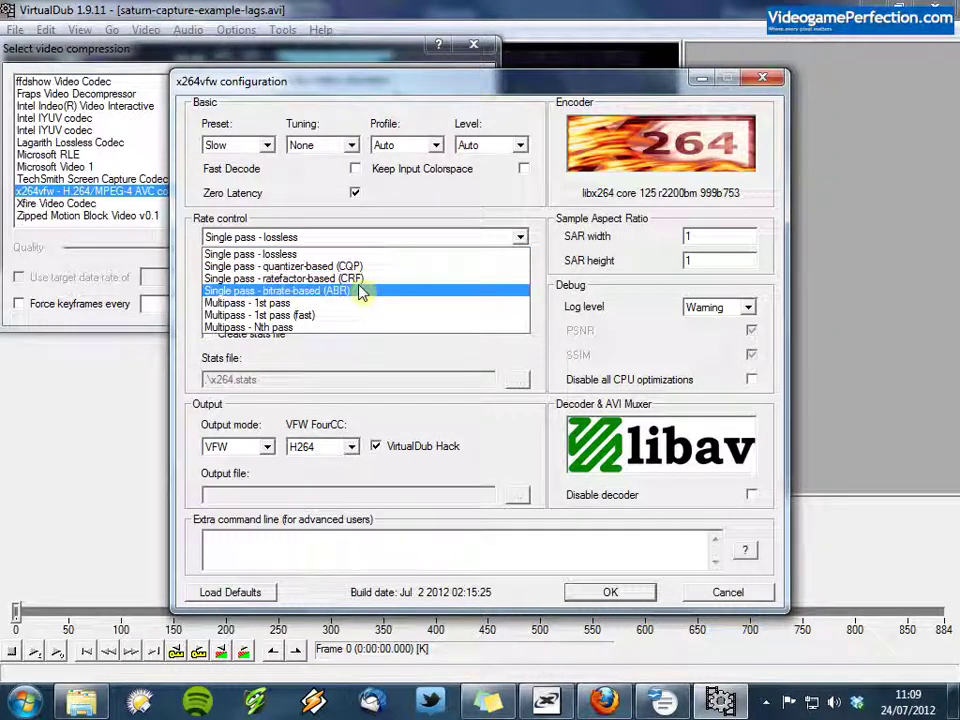
left_click(272, 255)
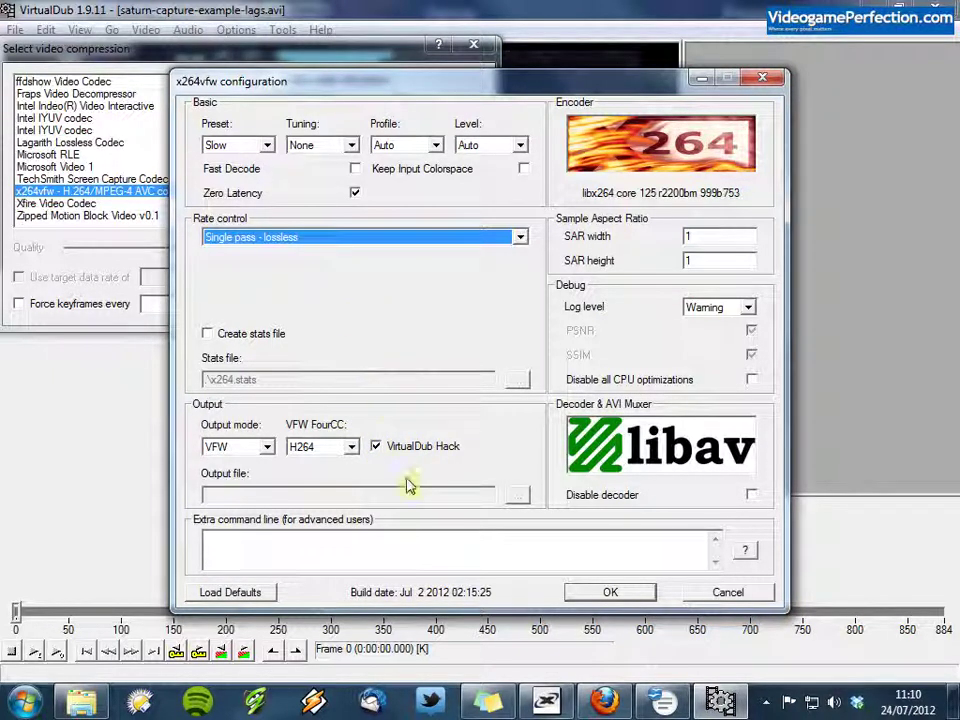
left_click(612, 594)
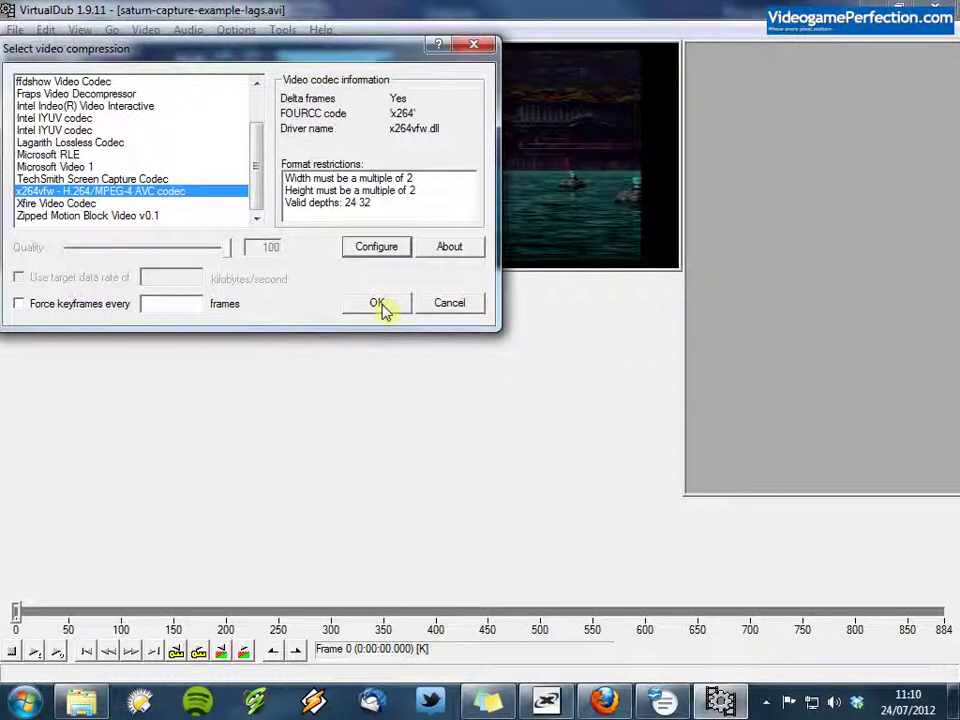
- Encode and save the video as saturn-capture-example-x264.avi using the x264vfw compressor
left_click(380, 305)
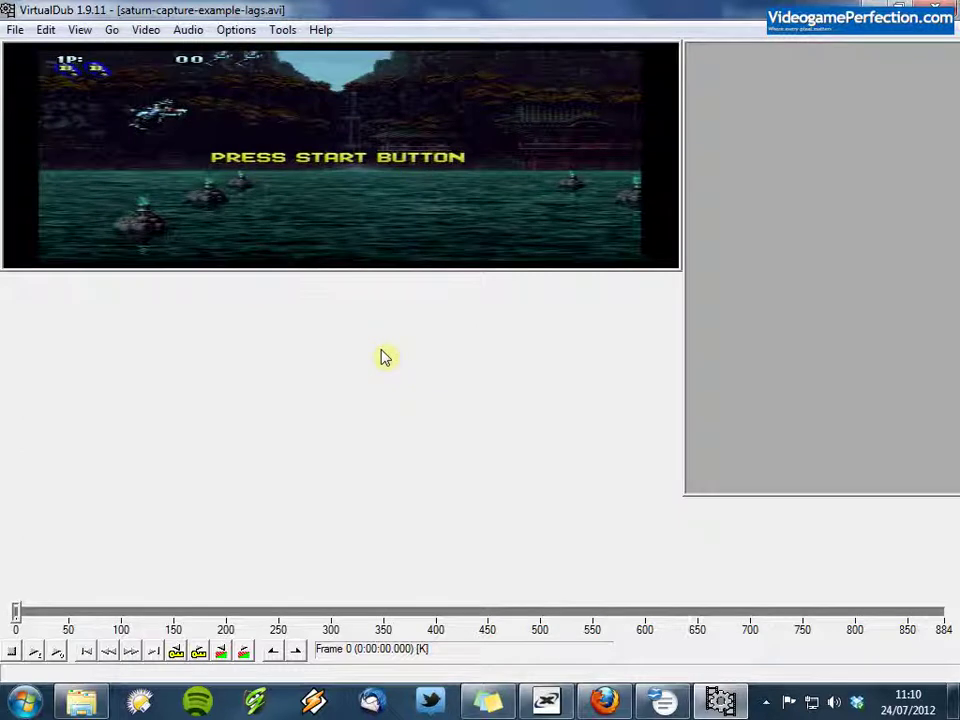
left_click(15, 31)
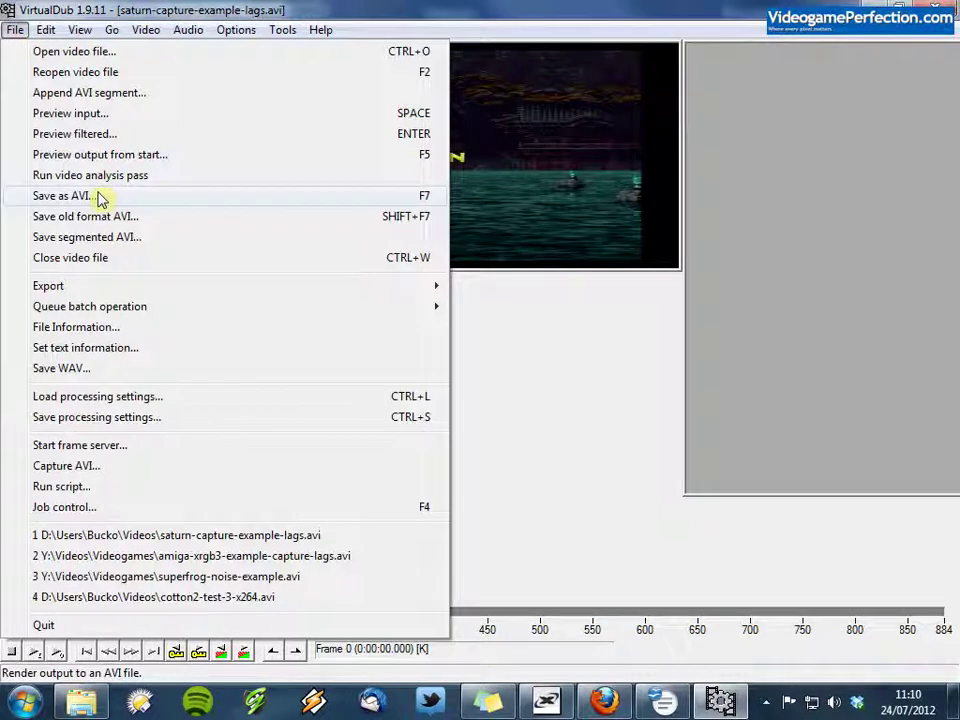
left_click(99, 197)
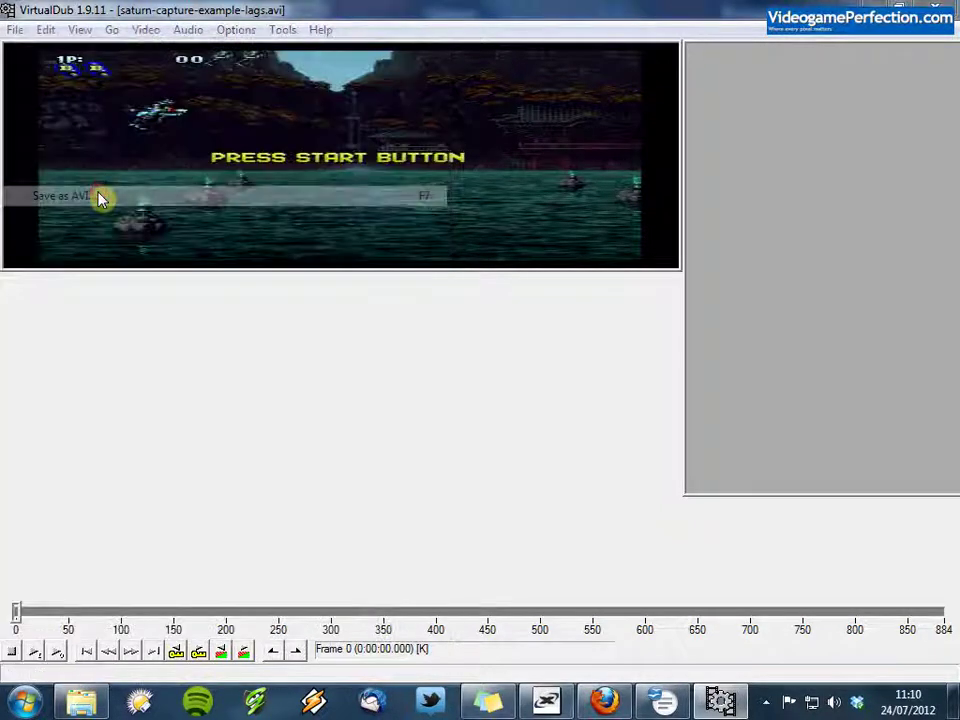
left_click(235, 449)
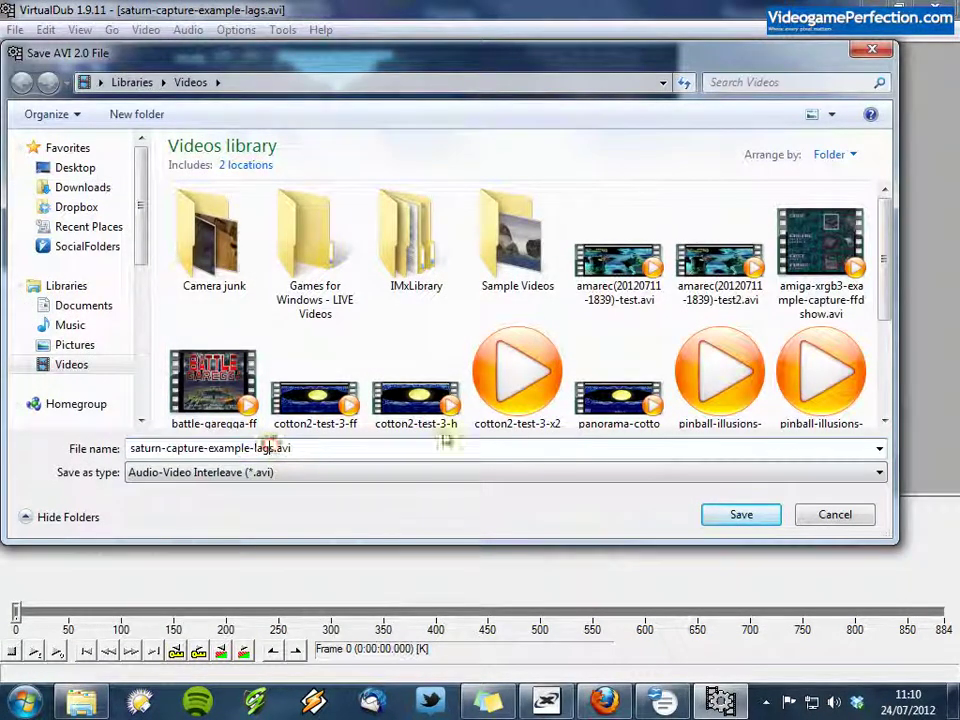
key("BackSpace")
key("BackSpace")
key("BackSpace")
key("BackSpace")
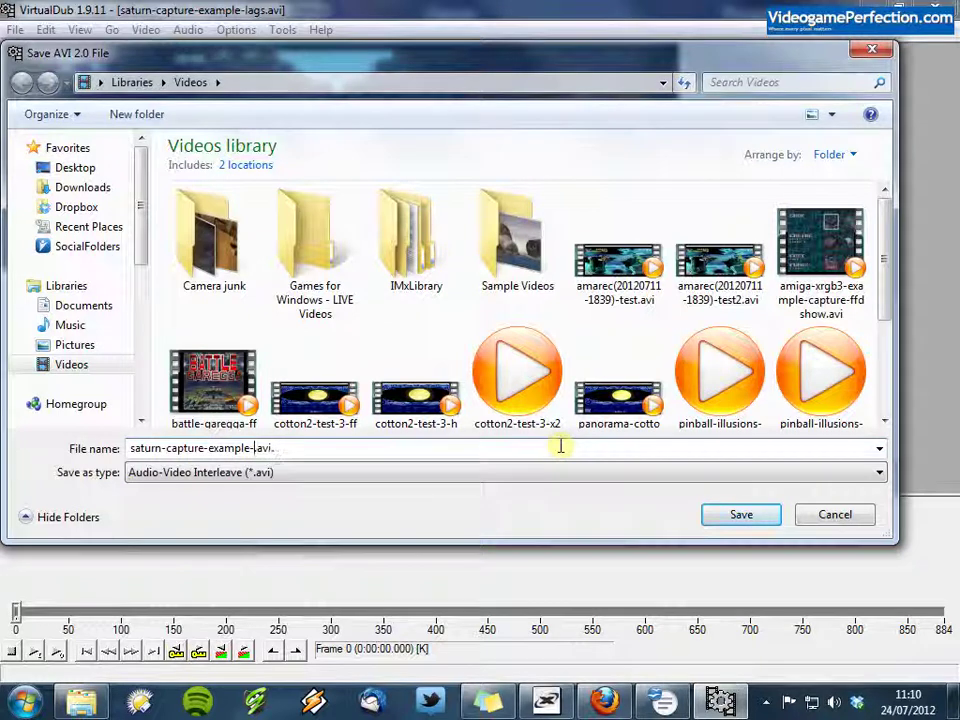
type("x264")
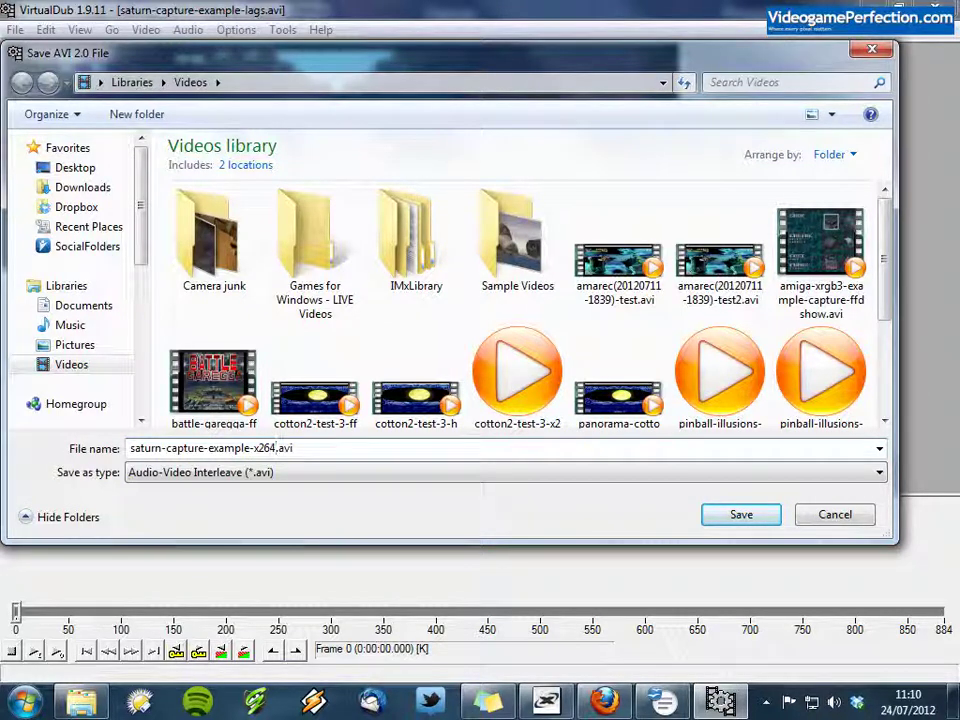
left_click(745, 517)
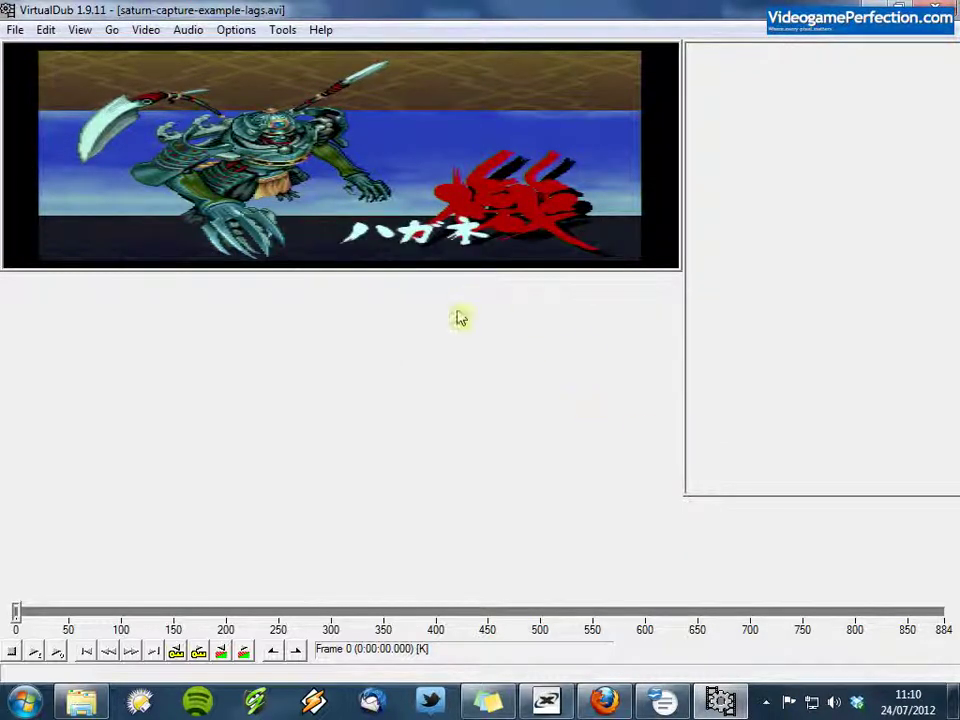
- Find saturn-capture-example-x264.avi in the Videos library to check its 89.4 MB size
left_click(81, 703)
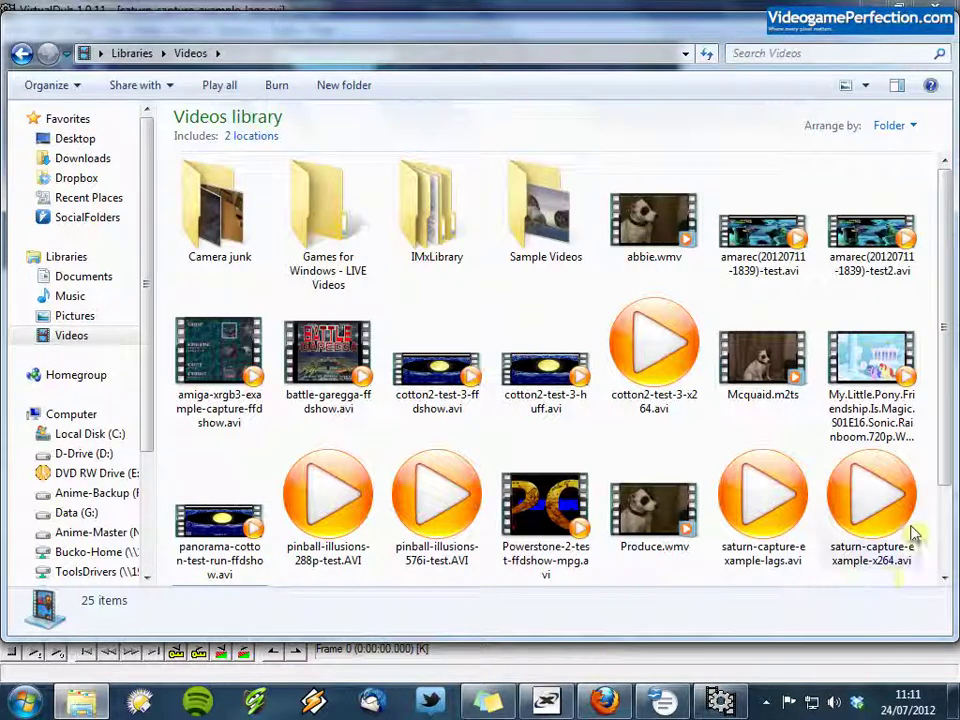
scroll(943, 446, "down", 2)
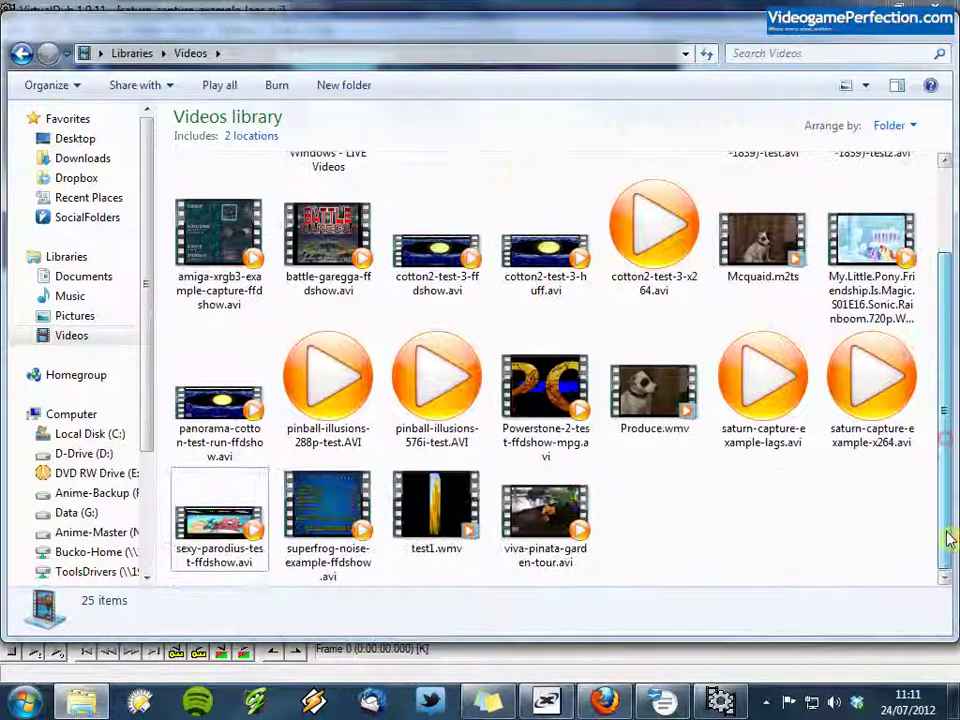
left_click(876, 386)
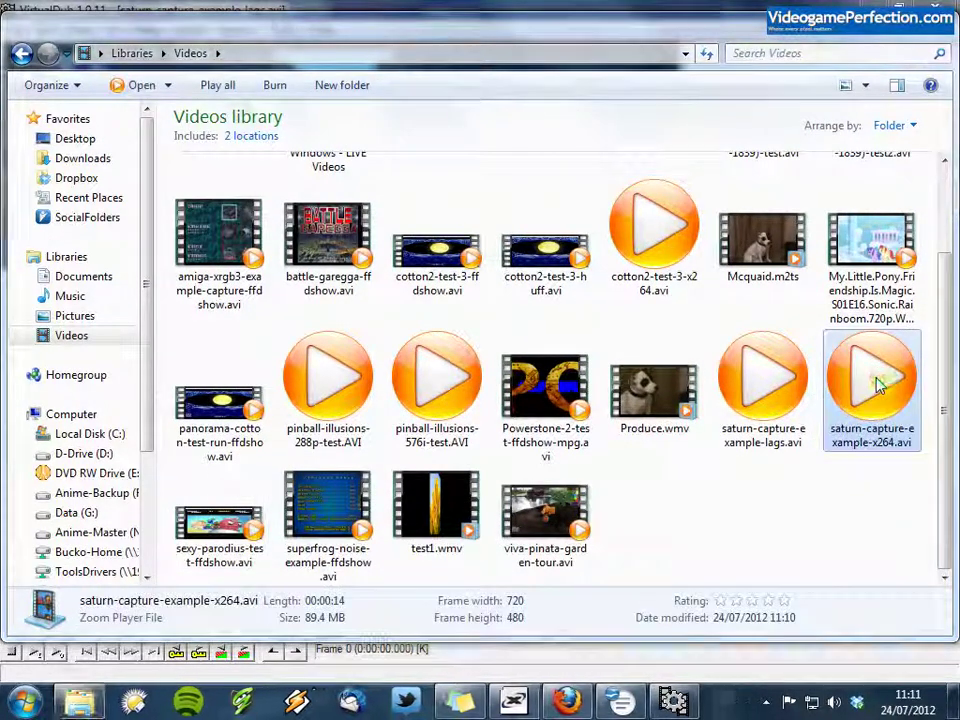
- Play saturn-capture-example-x264.avi in Zoom Player with Source aspect ratio, pausing at 00:08
double_click(876, 386)
left_click_drag(810, 249, 343, 91)
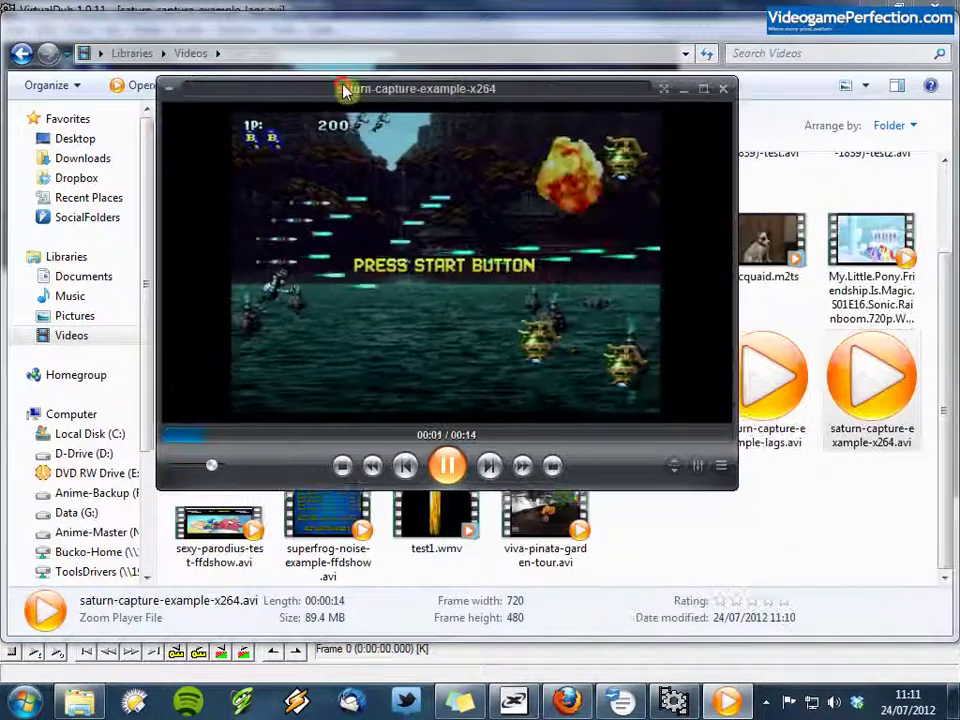
right_click(364, 208)
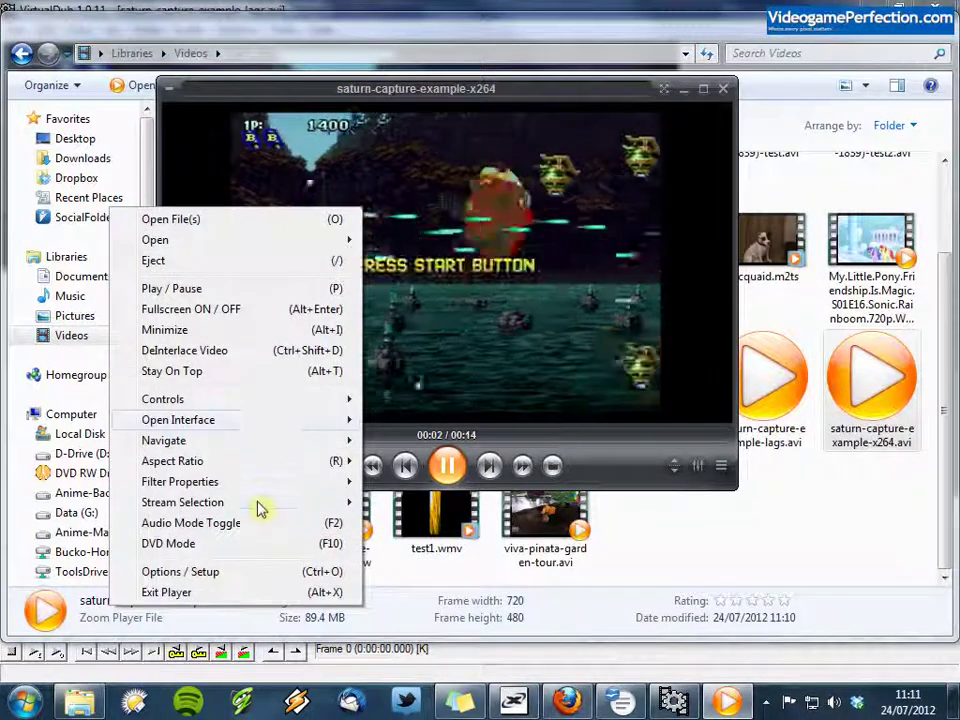
mouse_move(266, 465)
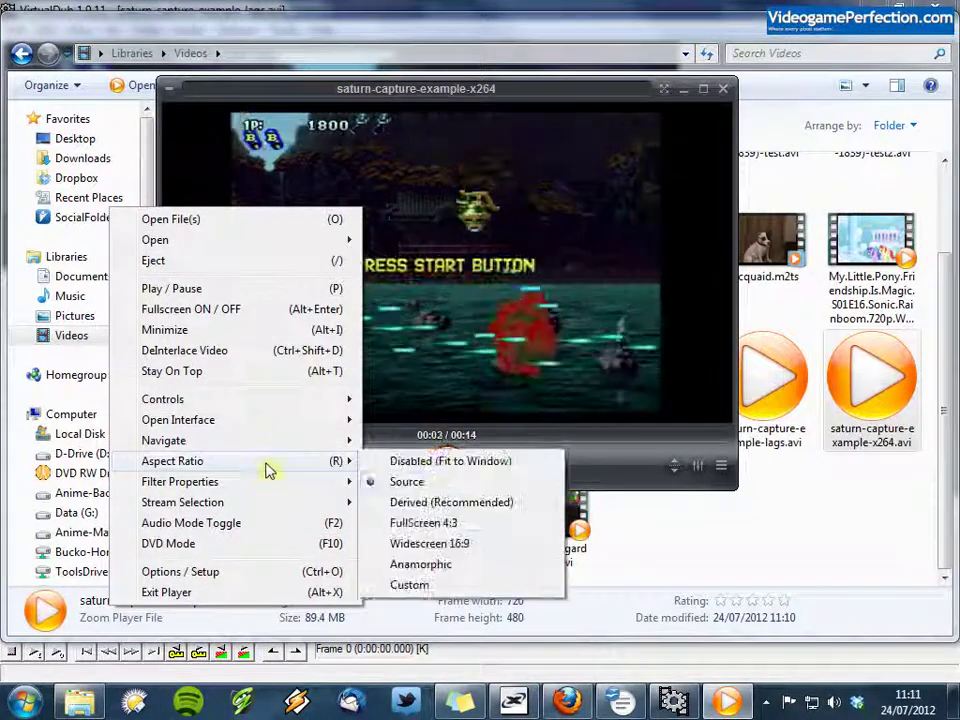
left_click(447, 484)
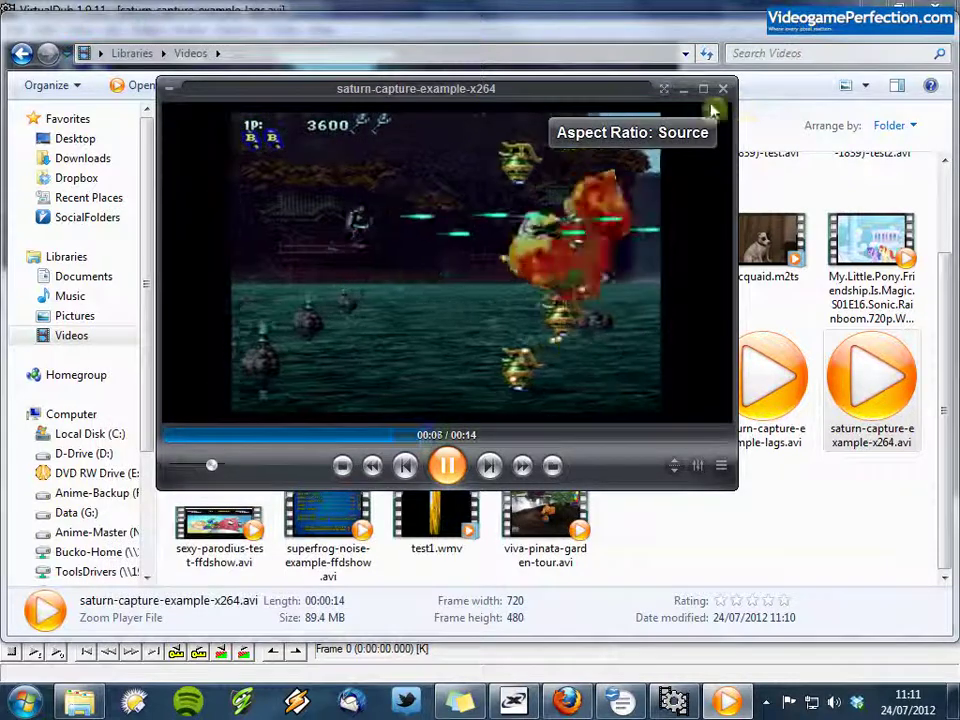
left_click(420, 297)
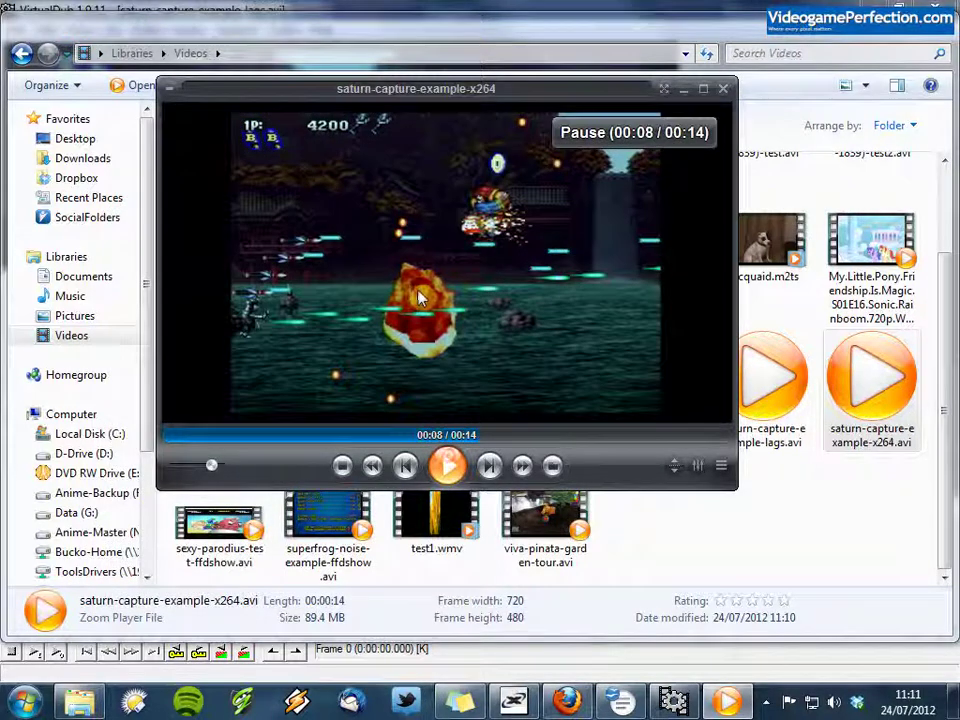